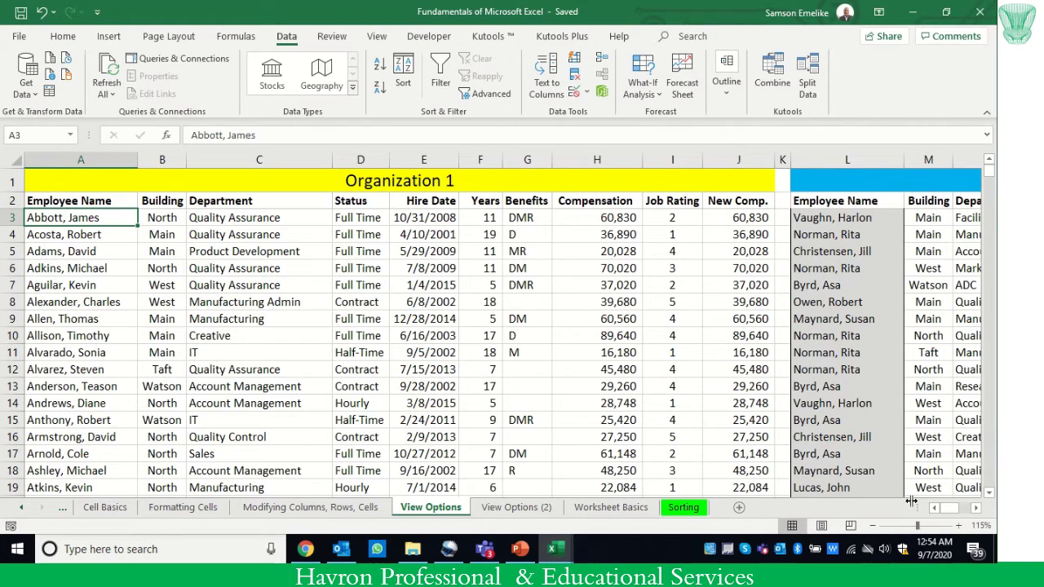
Step: Examine the full width of the Organization 1 and Organization 2 tables, from column A to column U
{"action": "left_click_drag", "start_coordinate": [946, 508], "coordinate": [853, 522]}
{"action": "scroll", "coordinate": [489, 399], "scroll_direction": "down", "scroll_amount": 3}
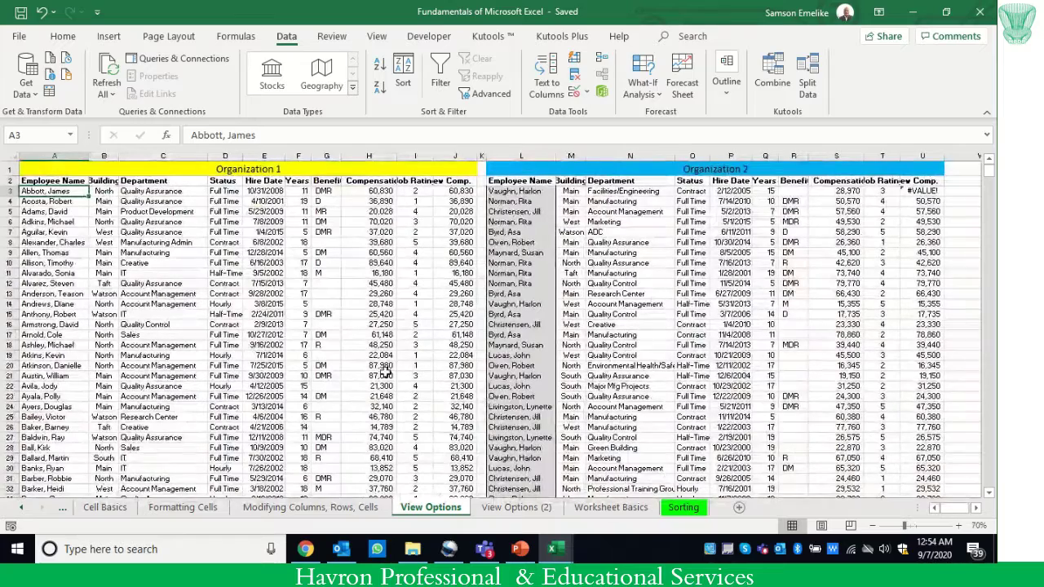
{"action": "left_click", "coordinate": [40, 154]}
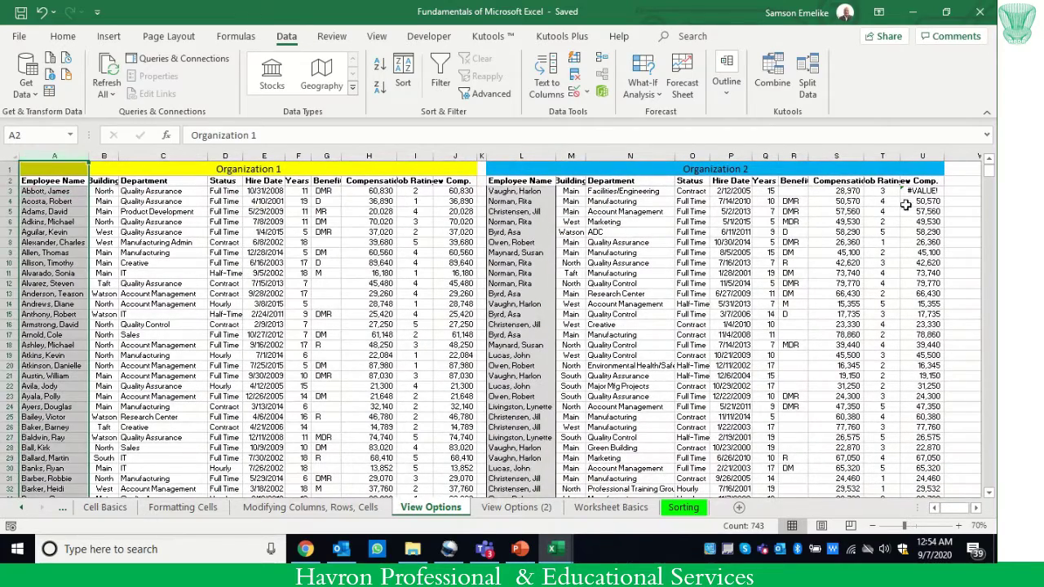
{"action": "left_click", "coordinate": [922, 155]}
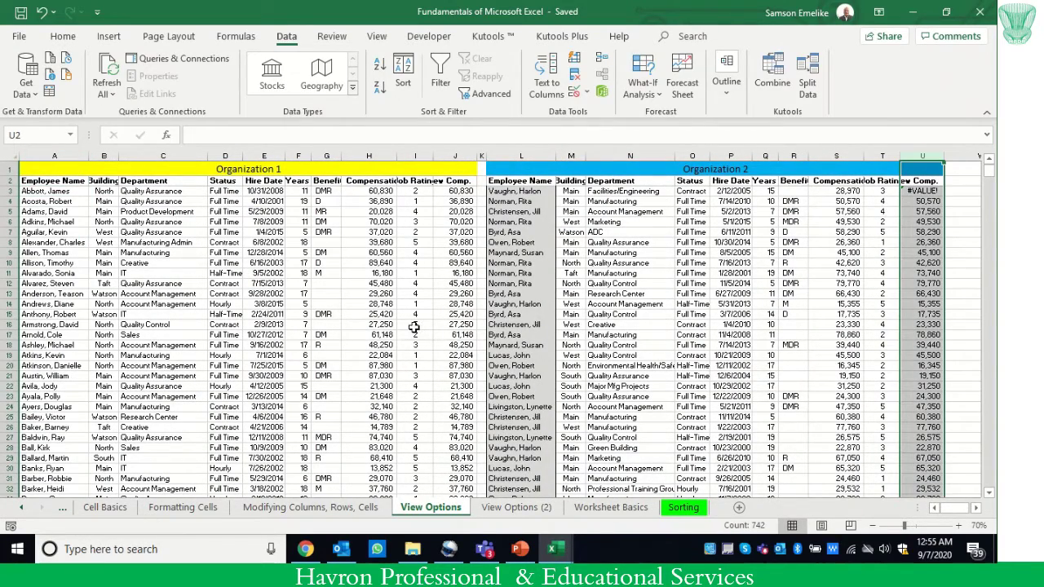
{"action": "scroll", "coordinate": [409, 347], "scroll_direction": "up", "scroll_amount": 3}
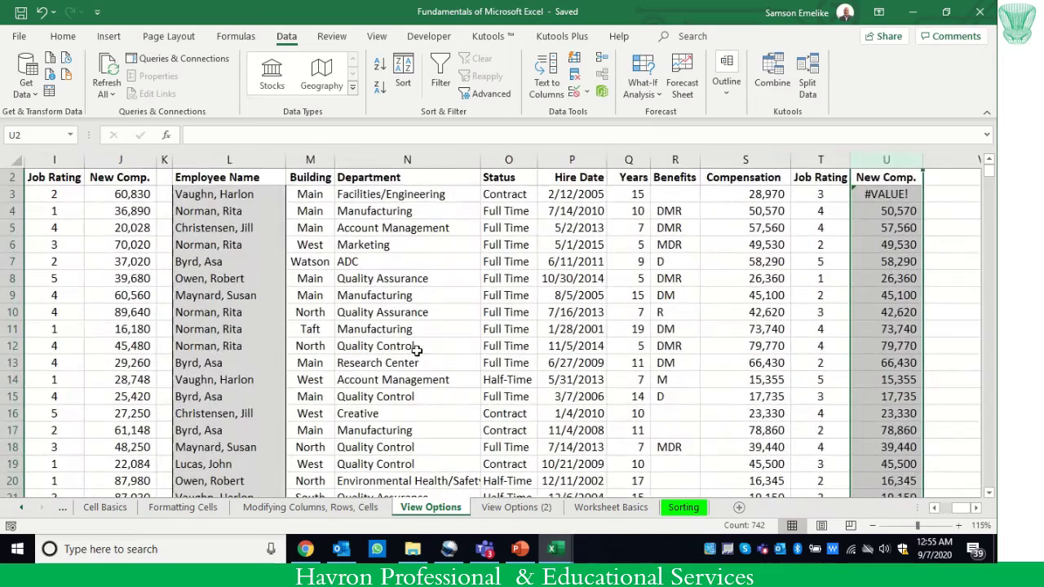
{"action": "left_click_drag", "start_coordinate": [959, 508], "coordinate": [923, 507]}
{"action": "scroll", "coordinate": [122, 322], "scroll_direction": "up", "scroll_amount": 1}
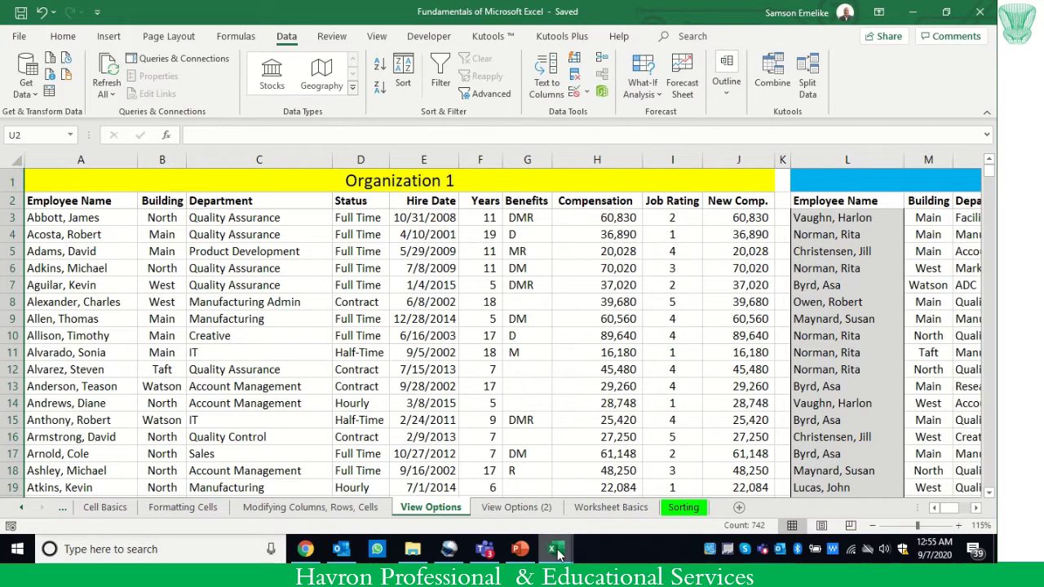
Step: Switch to the 09 - 01 - EmployeeTable workbook and close it, saving its changes
{"action": "mouse_move", "coordinate": [557, 552]}
{"action": "left_click", "coordinate": [613, 489]}
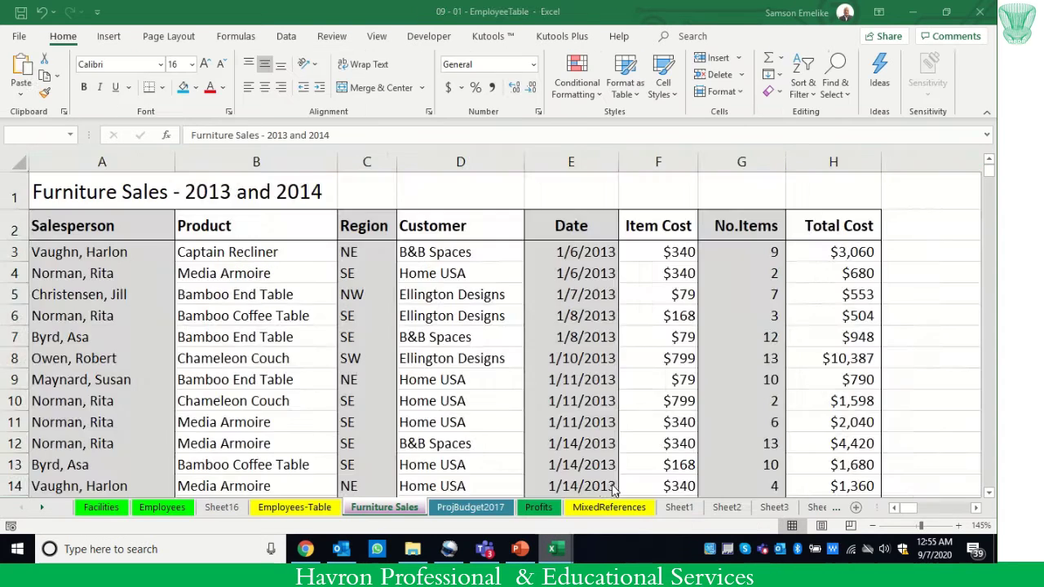
{"action": "key", "text": "ctrl+a"}
{"action": "left_click", "coordinate": [980, 11]}
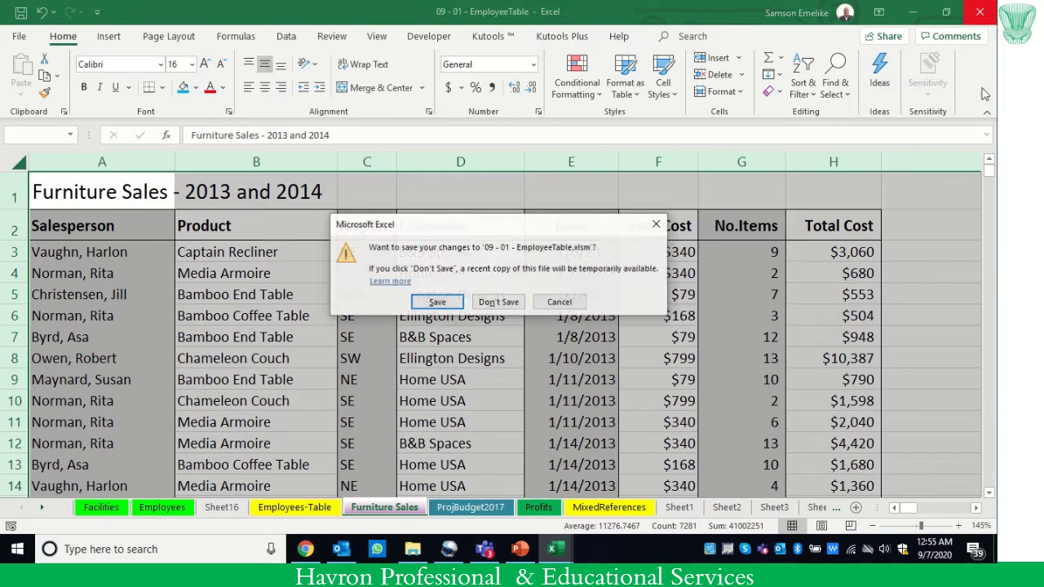
{"action": "left_click", "coordinate": [440, 301]}
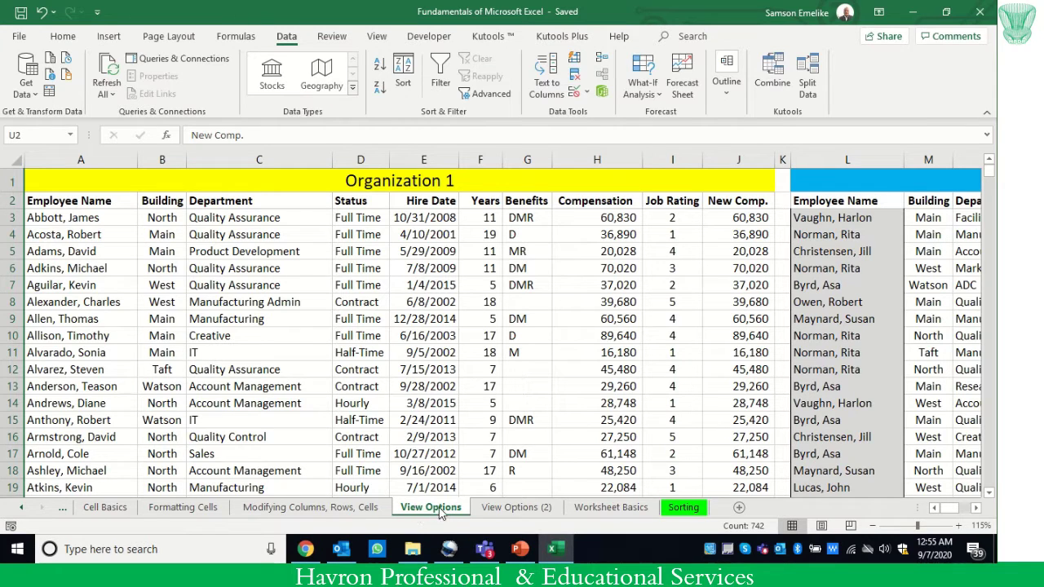
Step: Open a second window of the Fundamentals of Microsoft Excel workbook from the View Options (2) sheet
{"action": "left_click", "coordinate": [526, 507]}
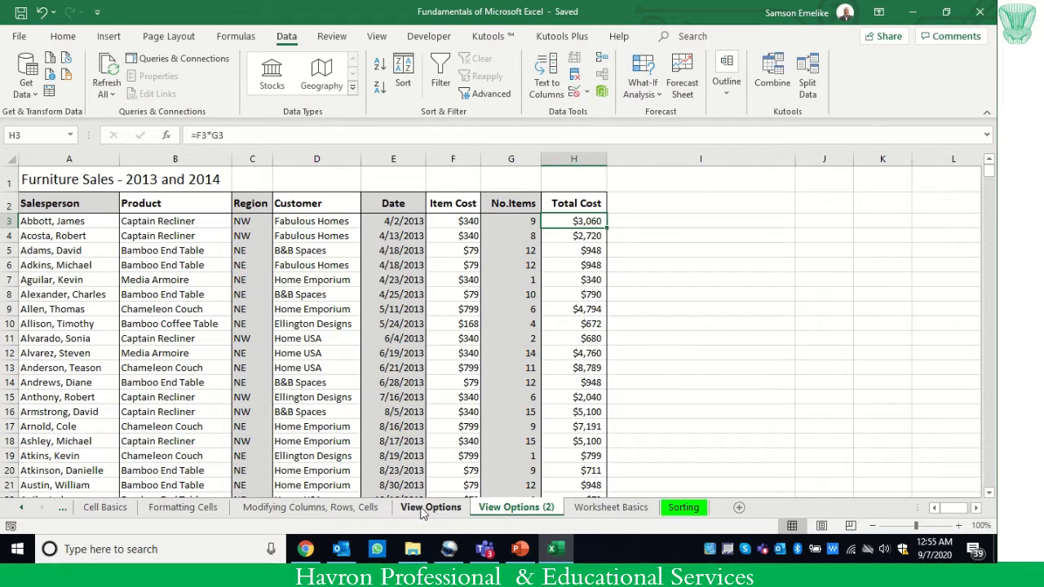
{"action": "left_click", "coordinate": [457, 509]}
{"action": "left_click", "coordinate": [501, 509]}
{"action": "left_click", "coordinate": [377, 38]}
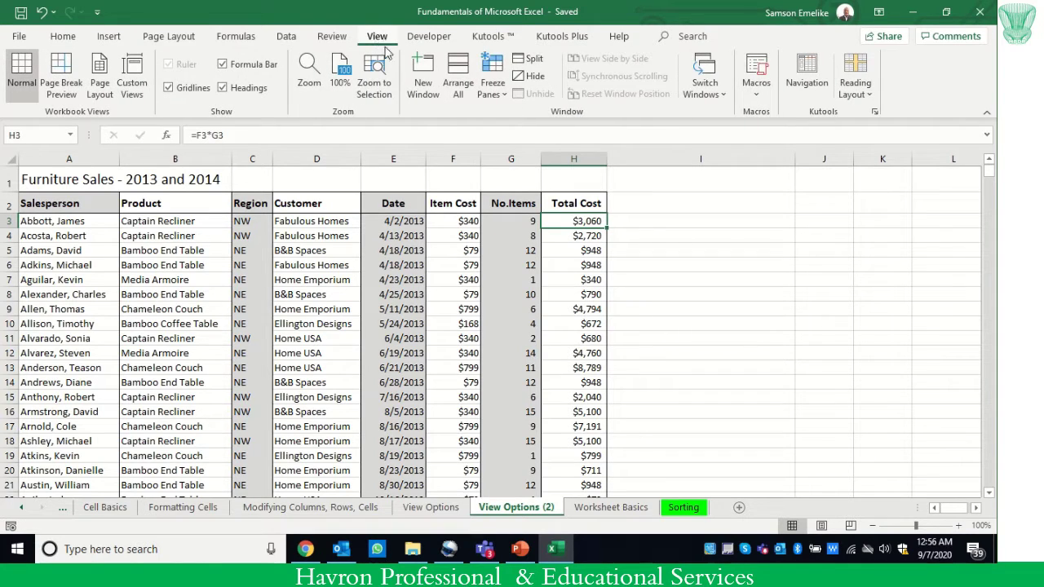
{"action": "left_click", "coordinate": [422, 75]}
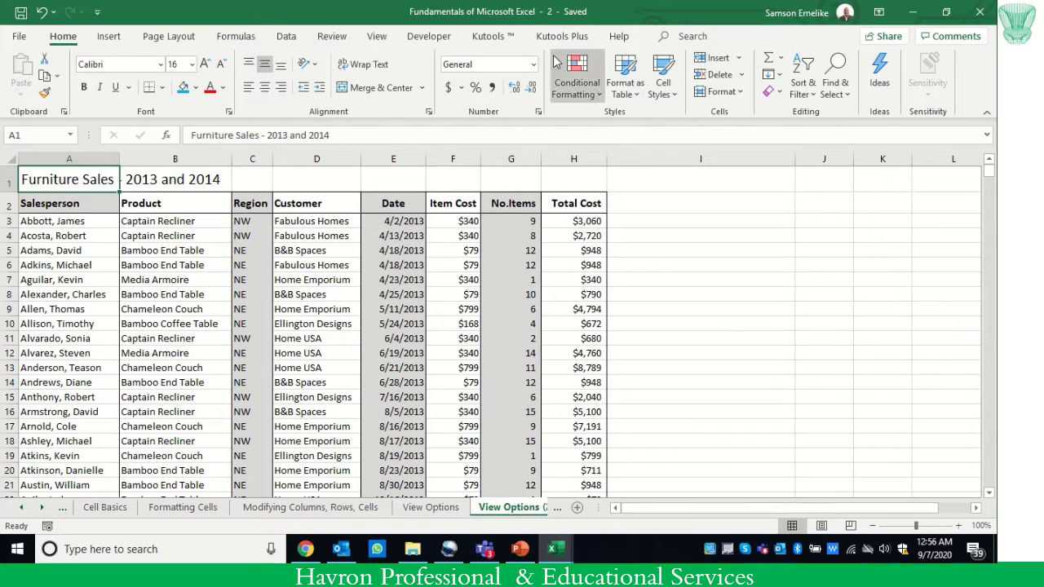
Step: Switch back to the workbook's first window, Fundamentals of Microsoft Excel - 1
{"action": "left_click", "coordinate": [377, 36]}
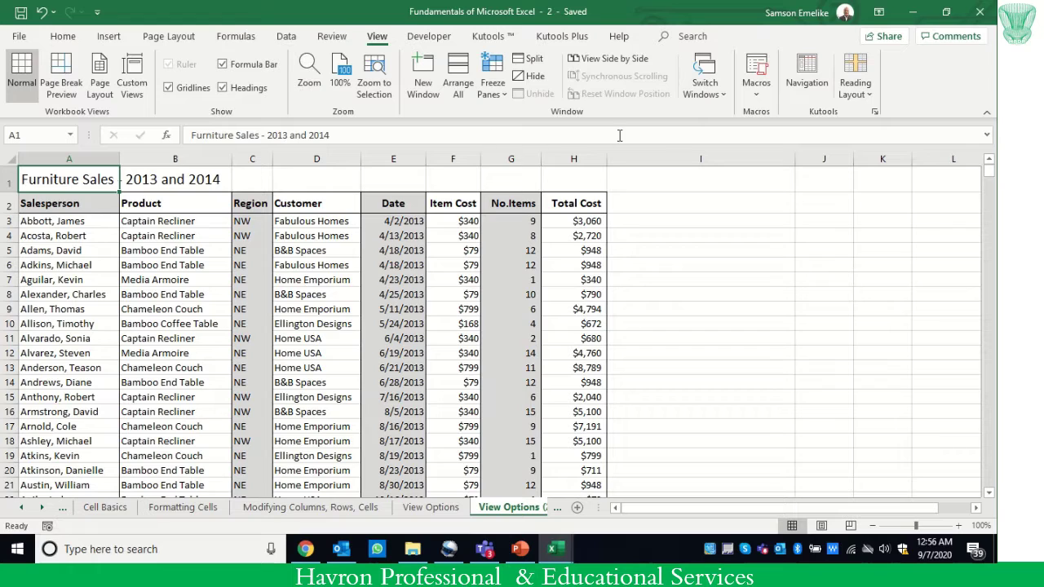
{"action": "left_click", "coordinate": [712, 100]}
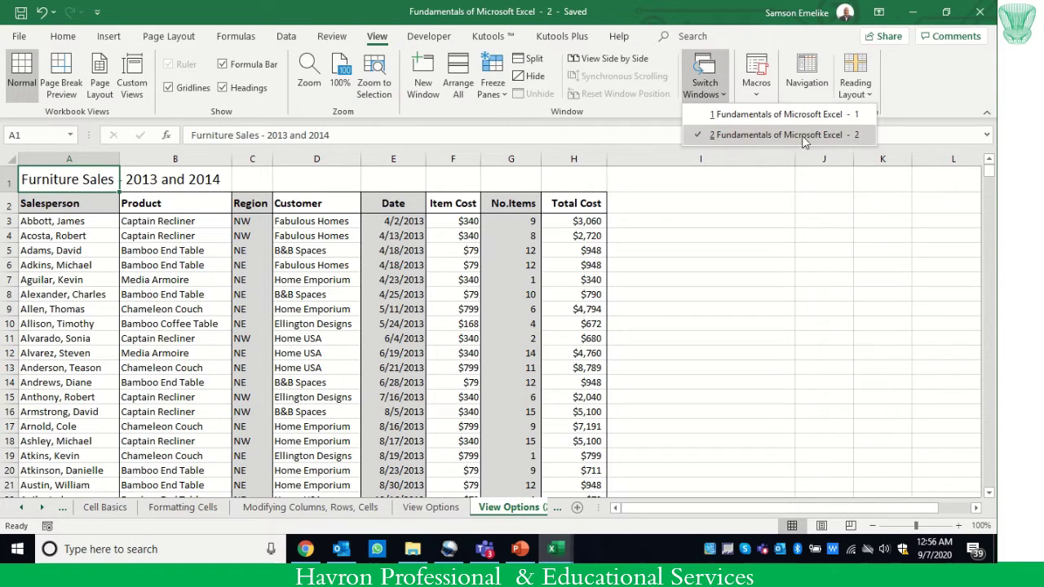
{"action": "left_click", "coordinate": [713, 115]}
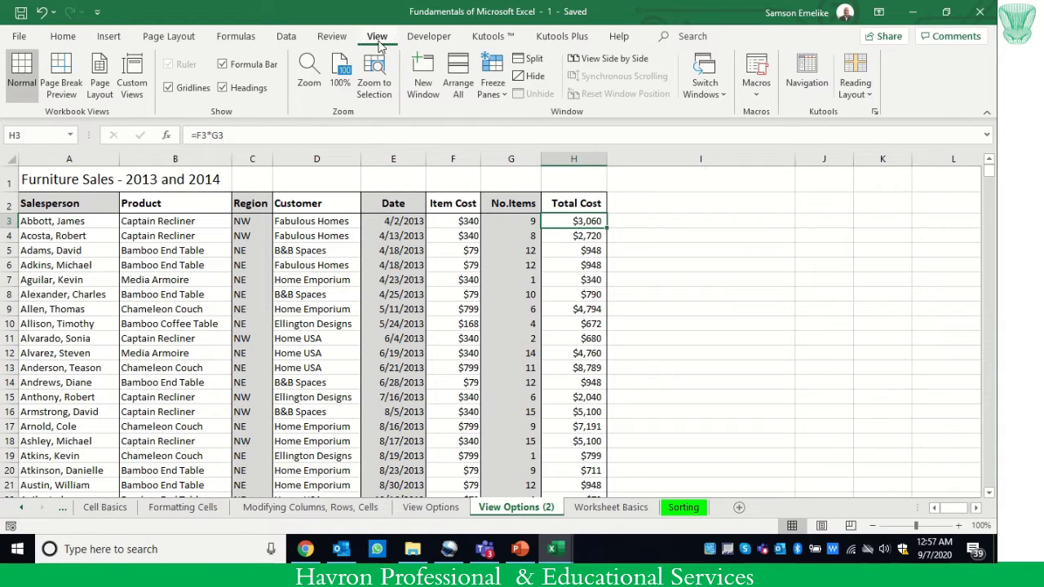
Step: Arrange the two open workbook windows in a Tiled layout
{"action": "left_click", "coordinate": [459, 90]}
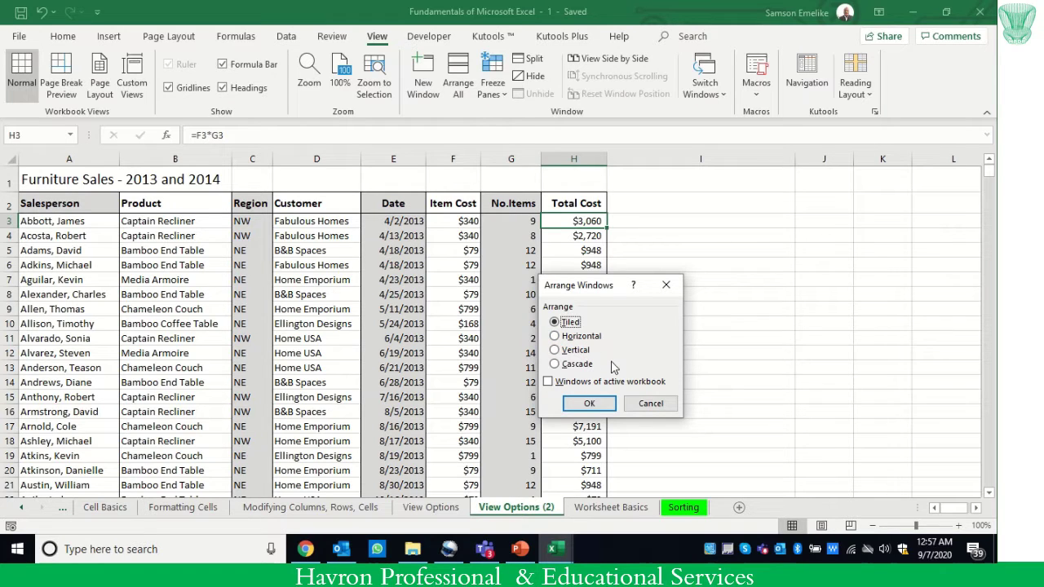
{"action": "left_click", "coordinate": [588, 403]}
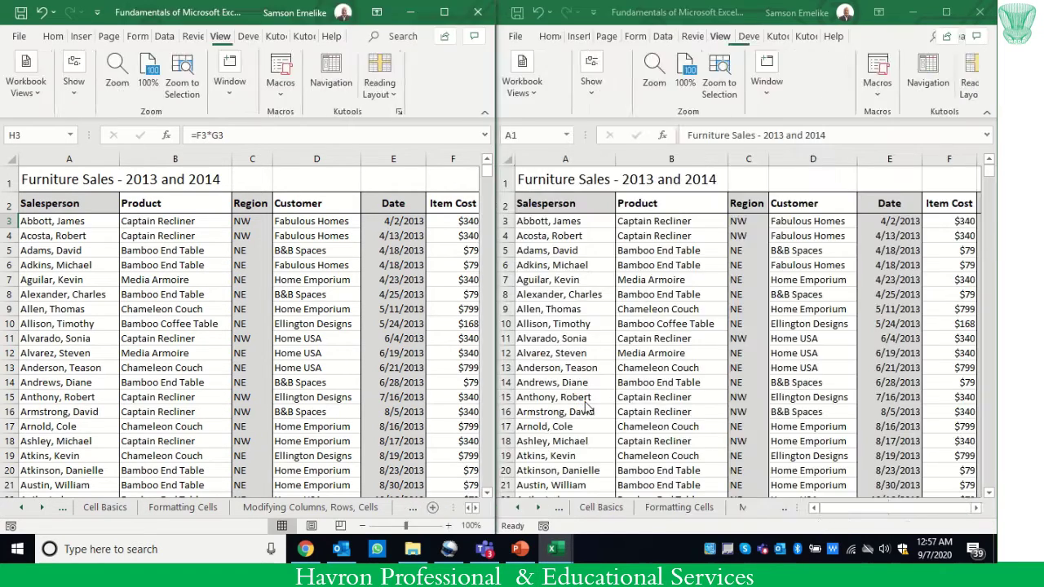
{"action": "left_click", "coordinate": [326, 323]}
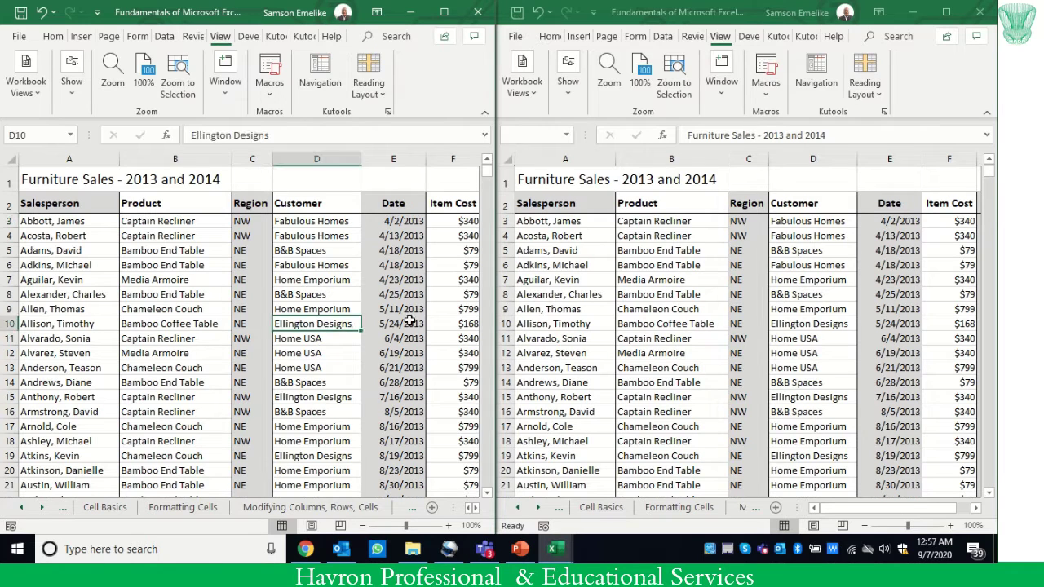
{"action": "left_click", "coordinate": [629, 303]}
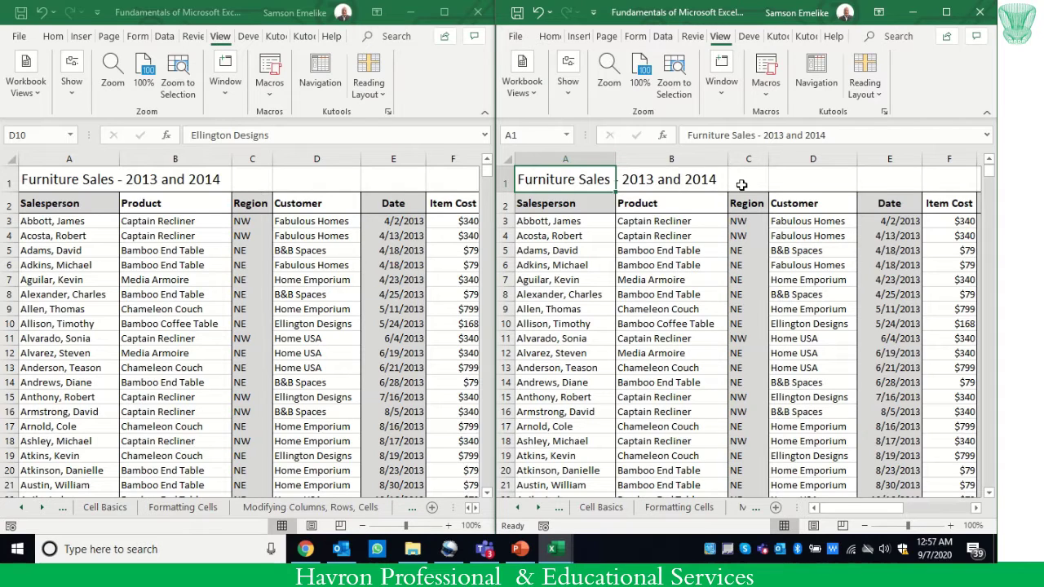
Step: Display the View Options sheet in the workbook's first window
{"action": "left_click", "coordinate": [46, 509]}
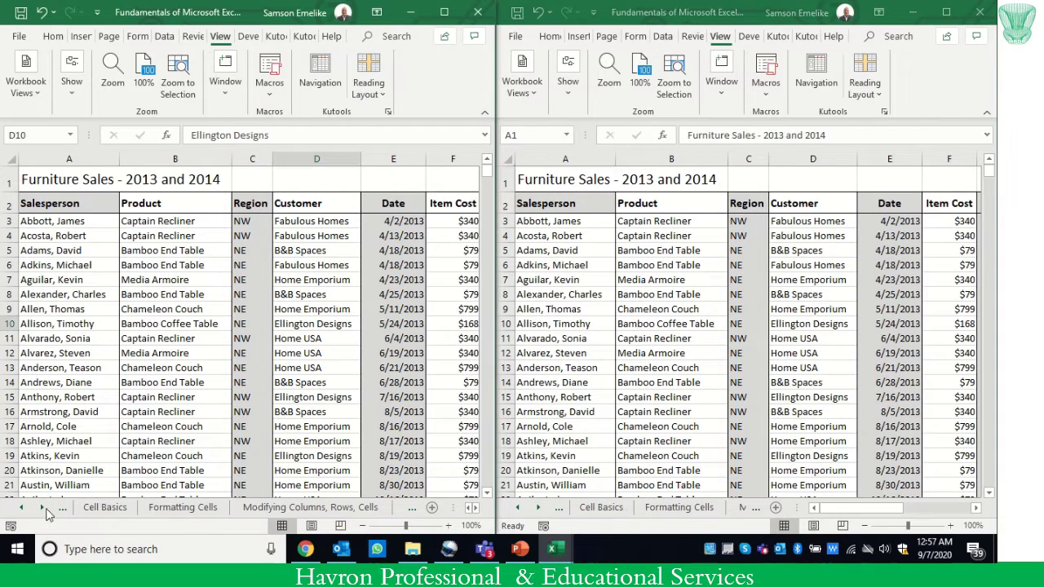
{"action": "left_click", "coordinate": [46, 508]}
{"action": "left_click", "coordinate": [45, 509]}
{"action": "left_click", "coordinate": [45, 509]}
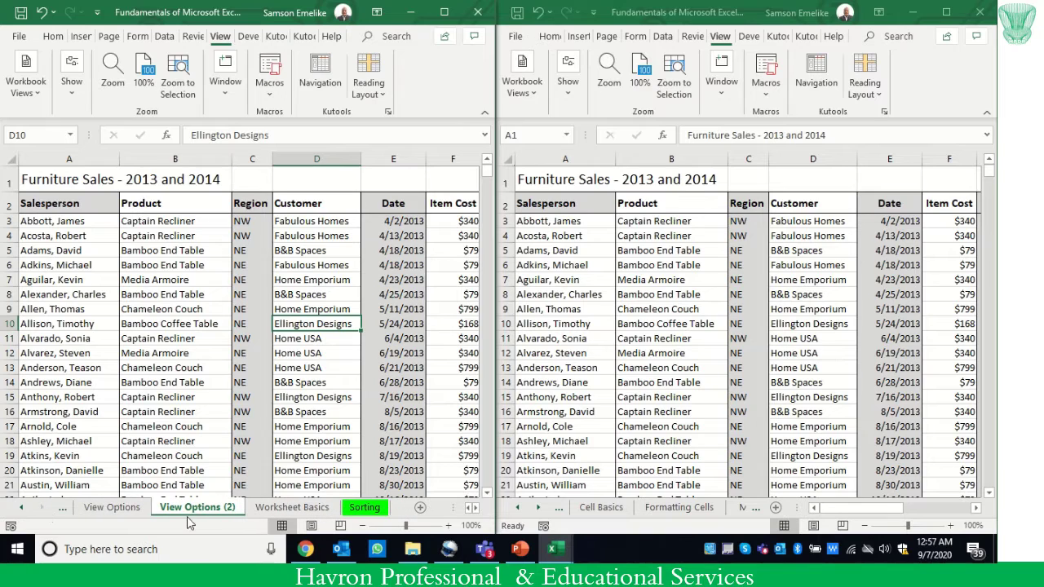
{"action": "left_click", "coordinate": [110, 509]}
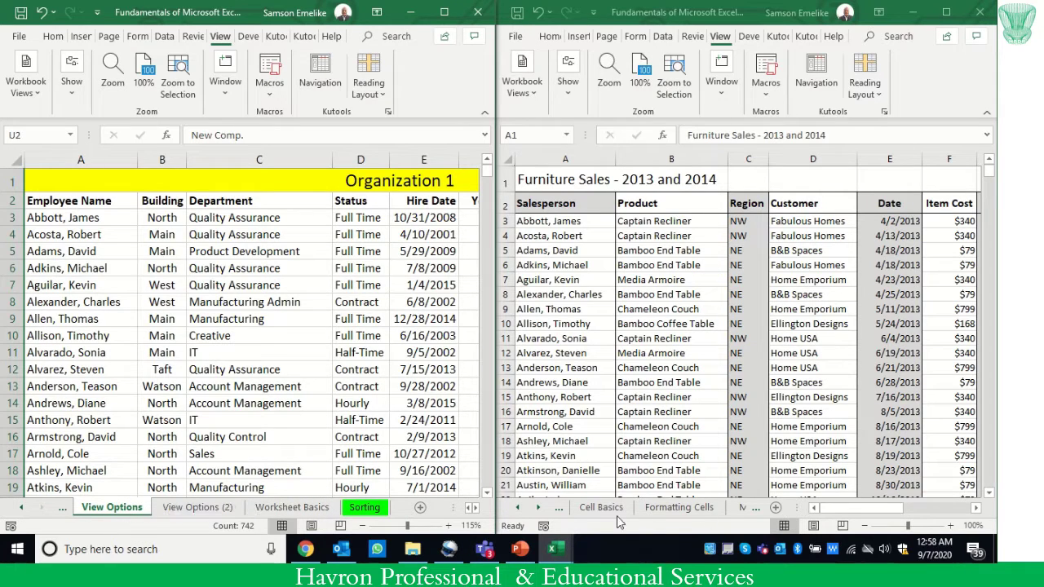
Step: Compare the employee names on View Options in the first window with the salespersons on View Options (2) in the second window
{"action": "left_click", "coordinate": [538, 507]}
{"action": "left_click", "coordinate": [538, 507]}
{"action": "left_click", "coordinate": [539, 507]}
{"action": "left_click", "coordinate": [539, 507]}
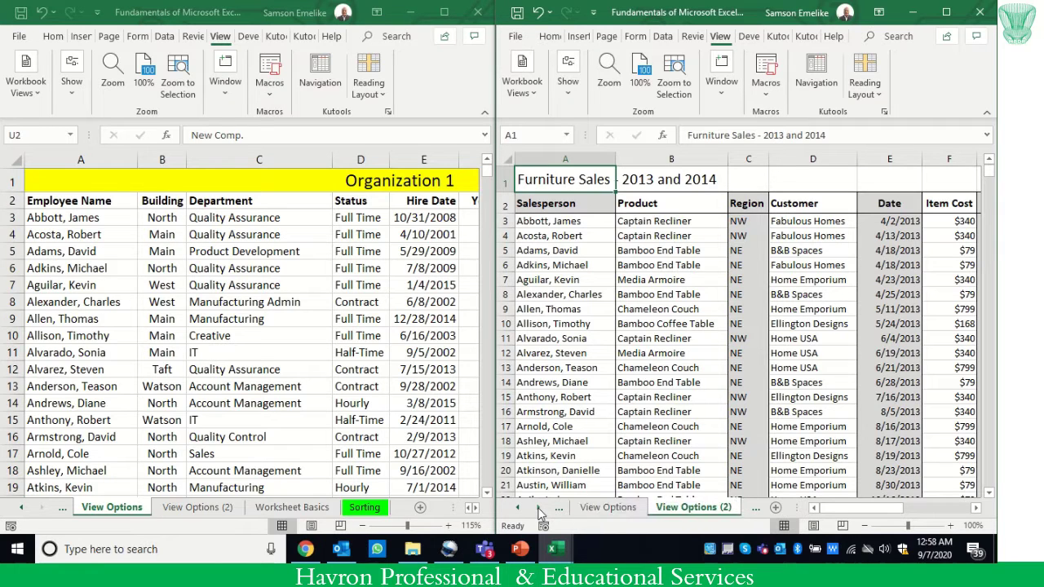
{"action": "left_click", "coordinate": [538, 507]}
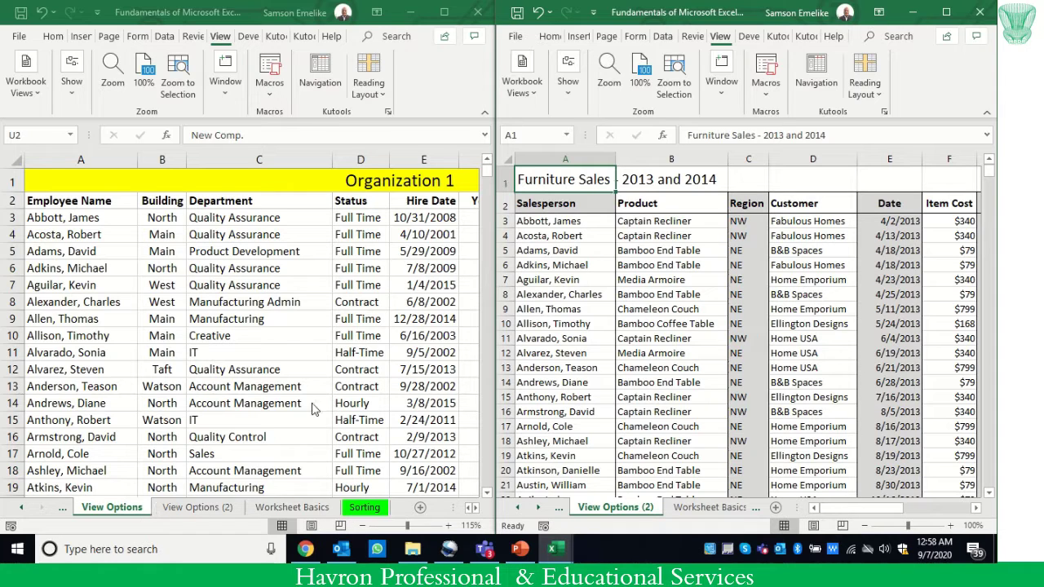
{"action": "left_click", "coordinate": [142, 261]}
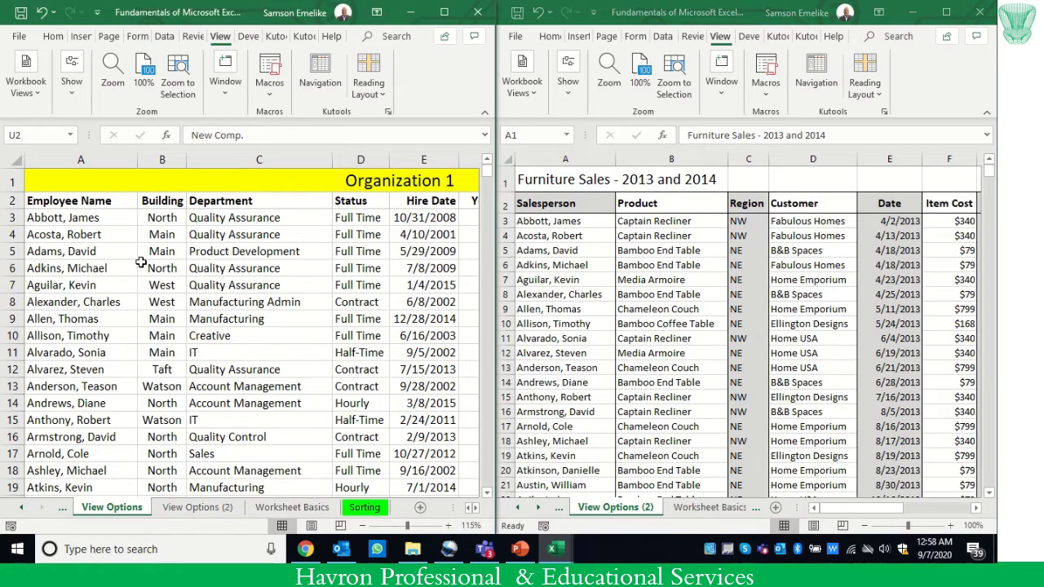
{"action": "left_click", "coordinate": [63, 216]}
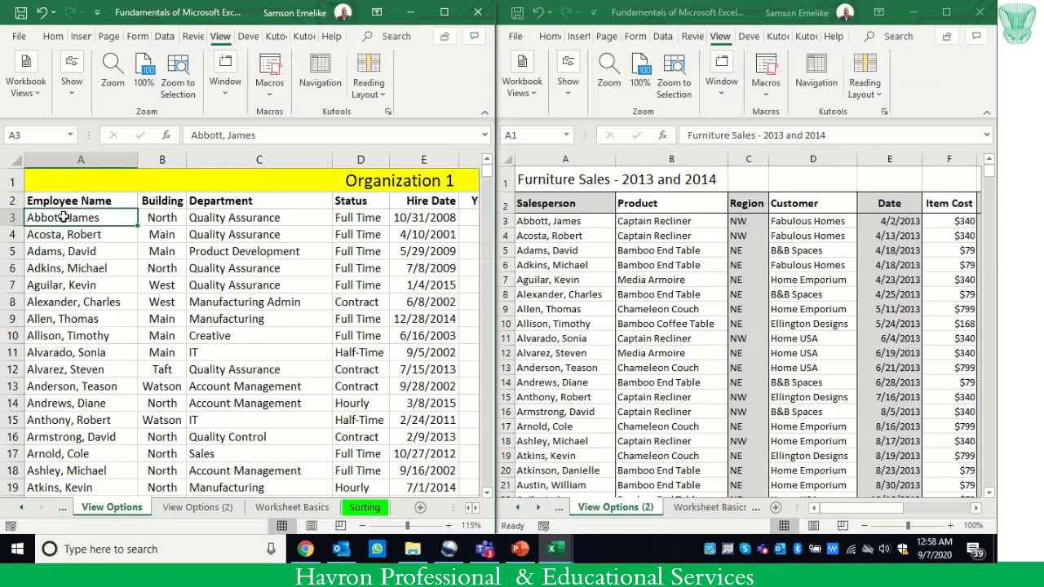
{"action": "left_click", "coordinate": [543, 221]}
{"action": "left_click", "coordinate": [69, 227]}
{"action": "left_click_drag", "start_coordinate": [866, 513], "coordinate": [829, 516]}
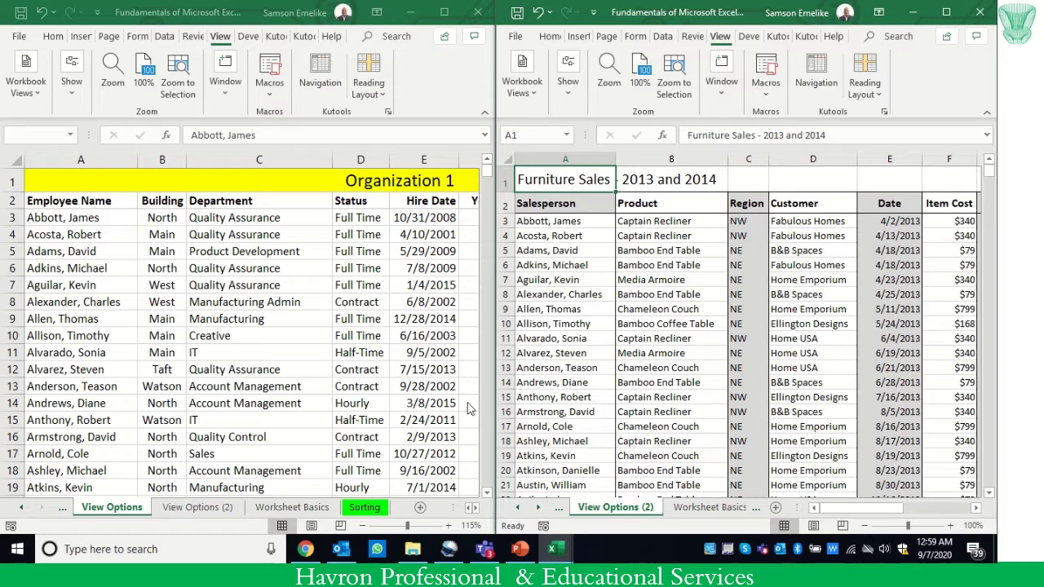
Step: Close the workbook's second window and maximize the remaining one
{"action": "left_click", "coordinate": [980, 17]}
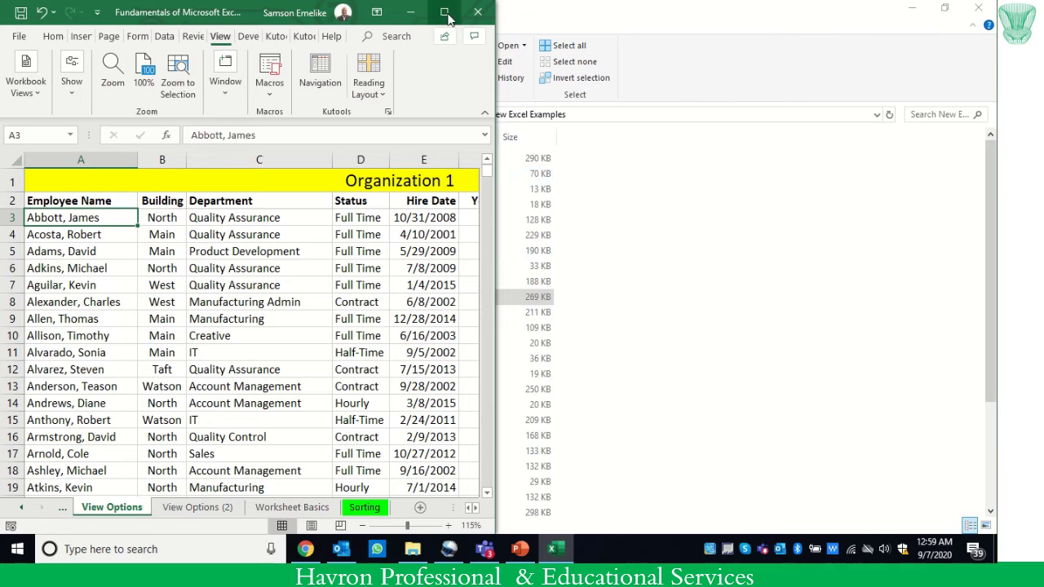
{"action": "left_click", "coordinate": [445, 12]}
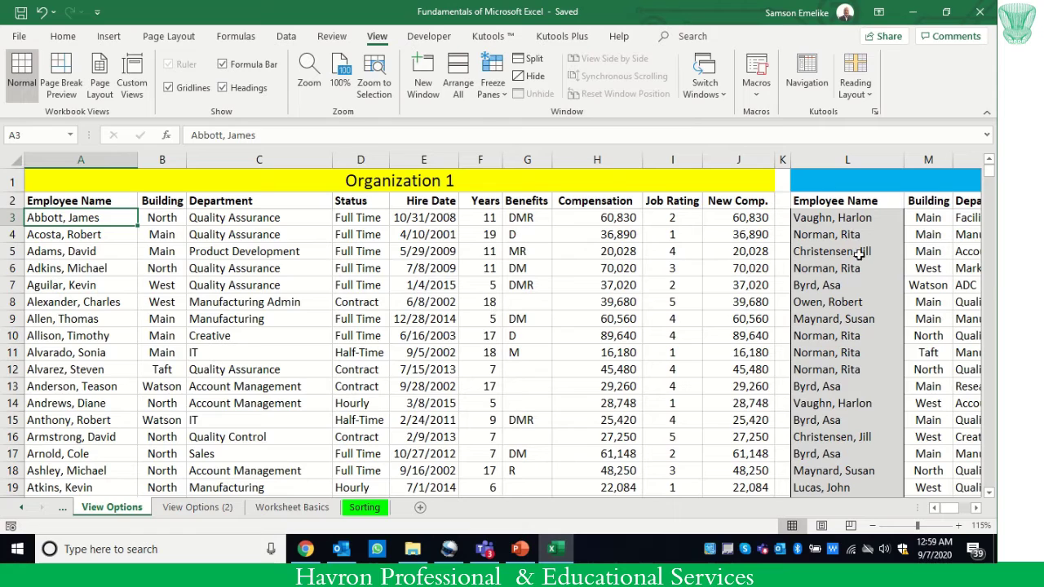
Step: Split the View Options worksheet at the Benefits column (G)
{"action": "left_click", "coordinate": [976, 507]}
{"action": "left_click", "coordinate": [977, 507]}
{"action": "left_click", "coordinate": [976, 507]}
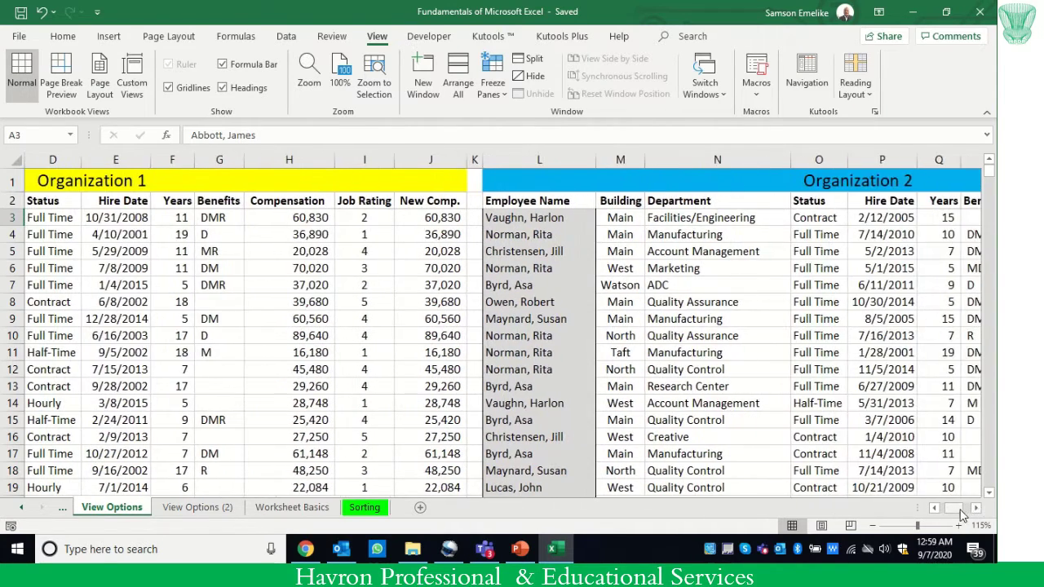
{"action": "left_click_drag", "start_coordinate": [956, 509], "coordinate": [881, 511]}
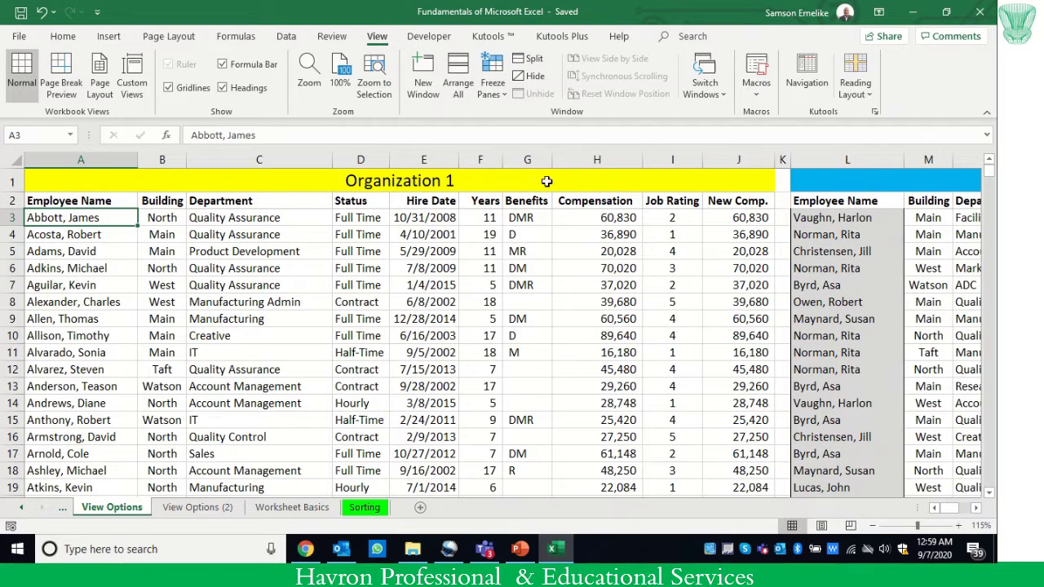
{"action": "left_click", "coordinate": [527, 160]}
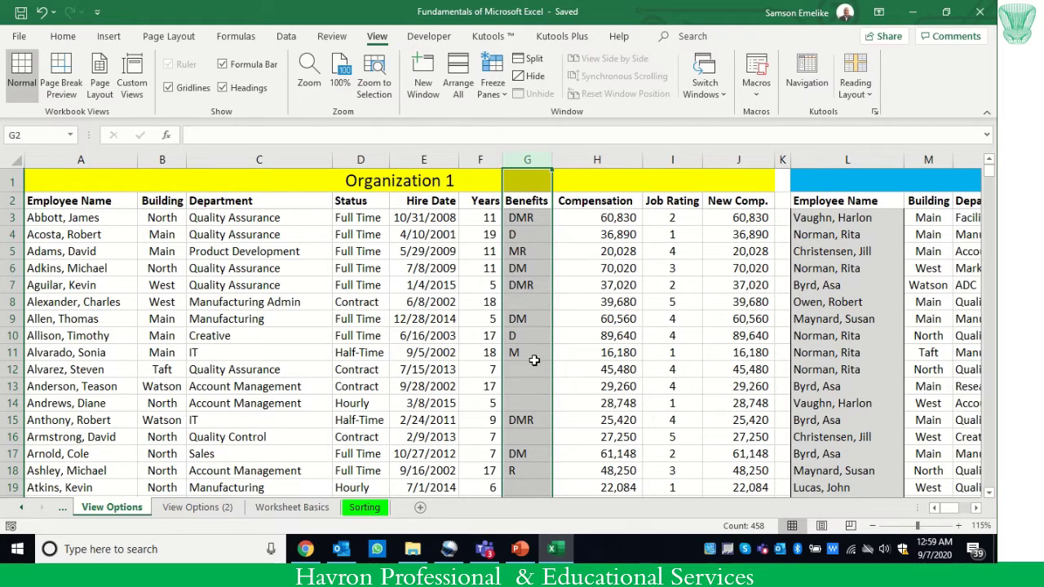
{"action": "left_click", "coordinate": [533, 63]}
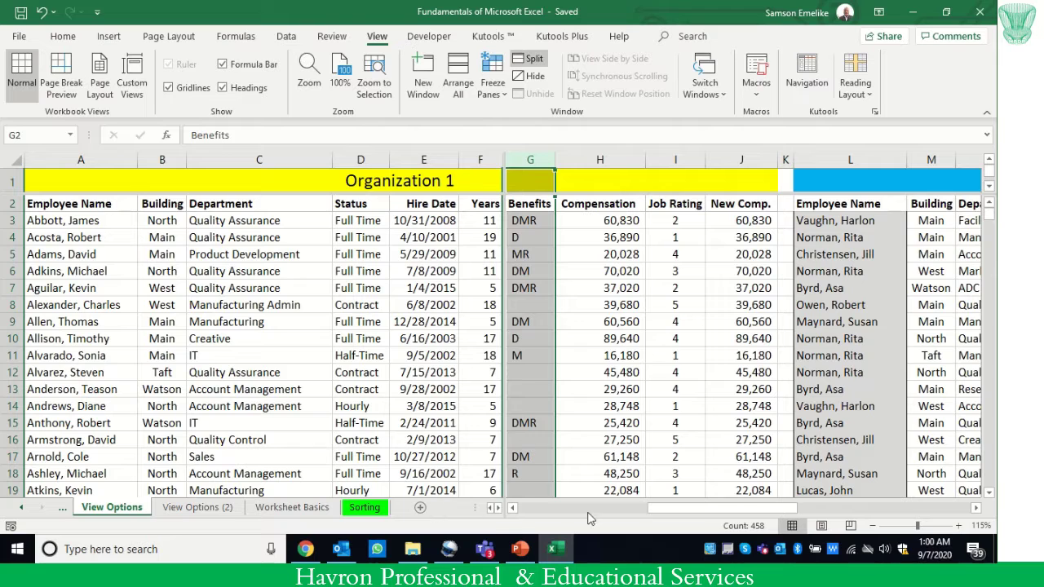
Step: Scroll the second pane to start at the Compensation column, lengthen the first pane's horizontal scroll bar and select column A
{"action": "left_click_drag", "start_coordinate": [720, 511], "coordinate": [748, 512]}
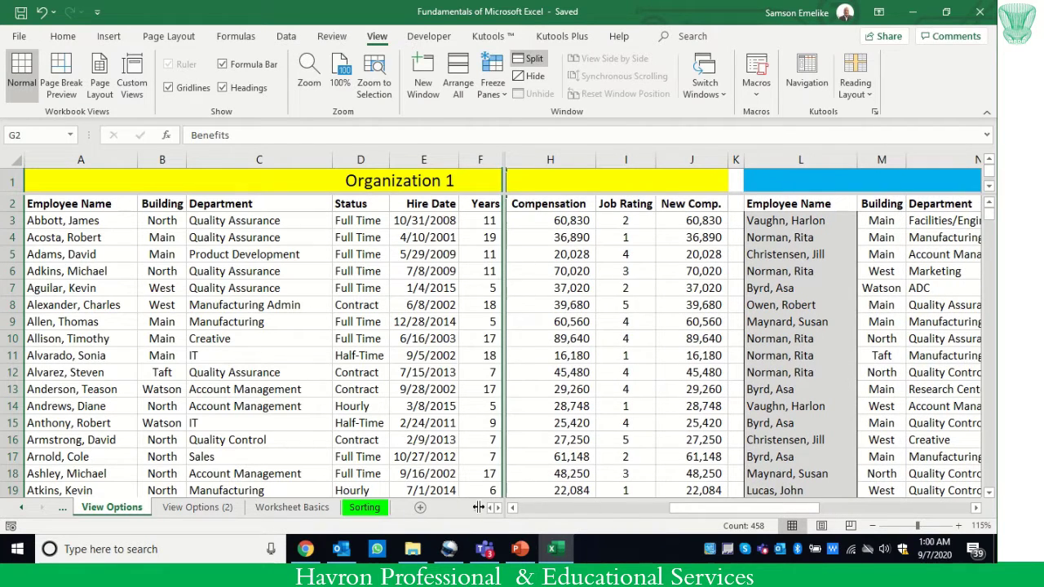
{"action": "left_click_drag", "start_coordinate": [478, 507], "coordinate": [321, 508]}
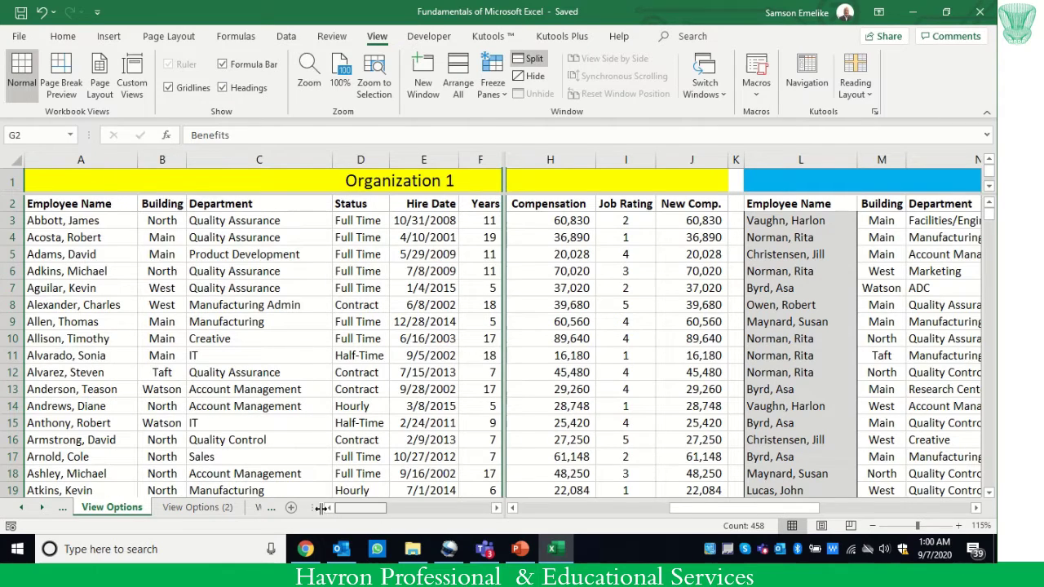
{"action": "left_click", "coordinate": [79, 159]}
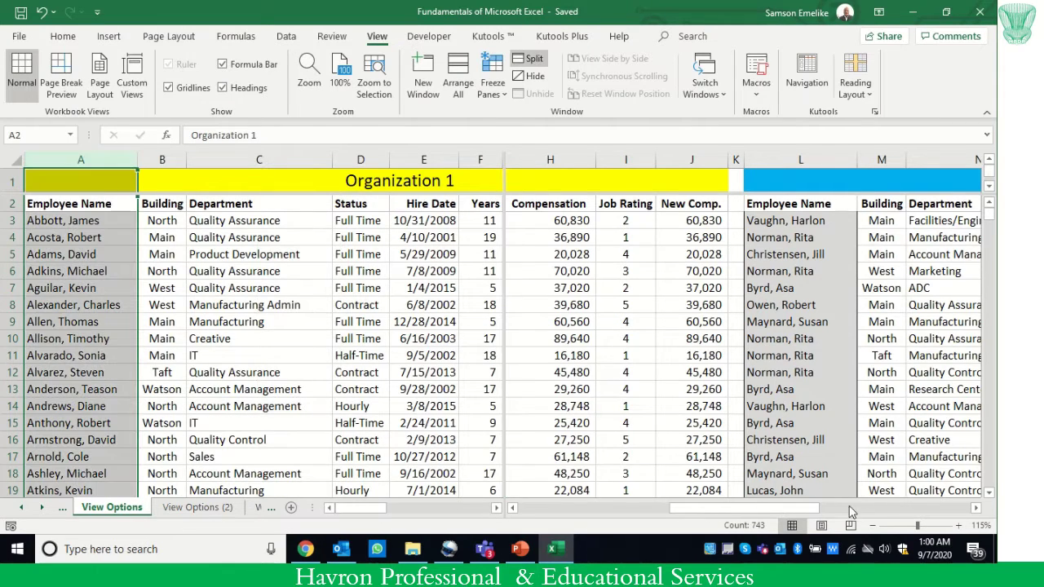
Step: Select Organization 2's New Comp. column (U) in the second pane, and return that pane to its first columns to select columns A and B
{"action": "left_click_drag", "start_coordinate": [813, 510], "coordinate": [969, 509]}
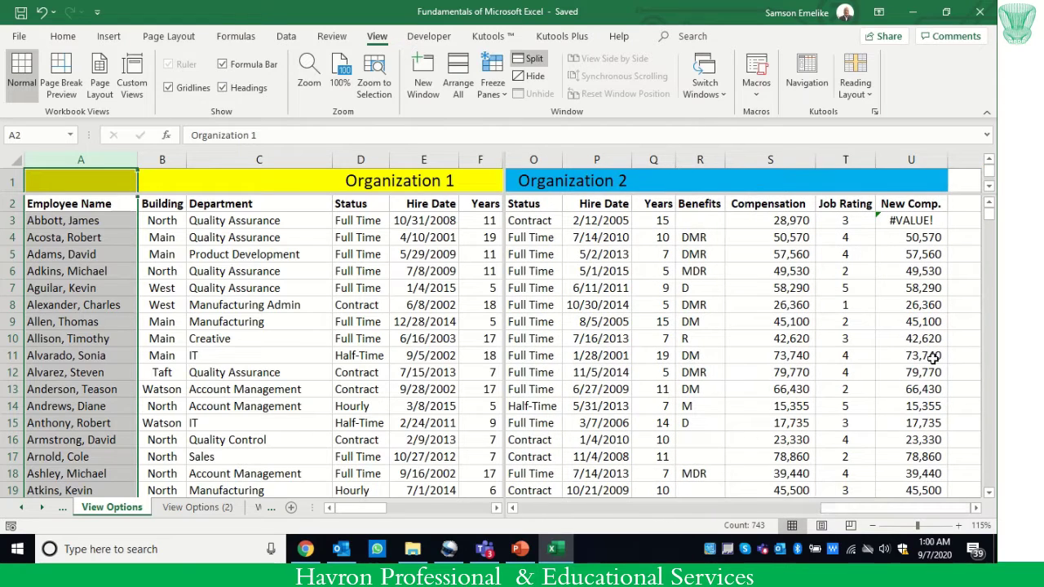
{"action": "left_click", "coordinate": [911, 160]}
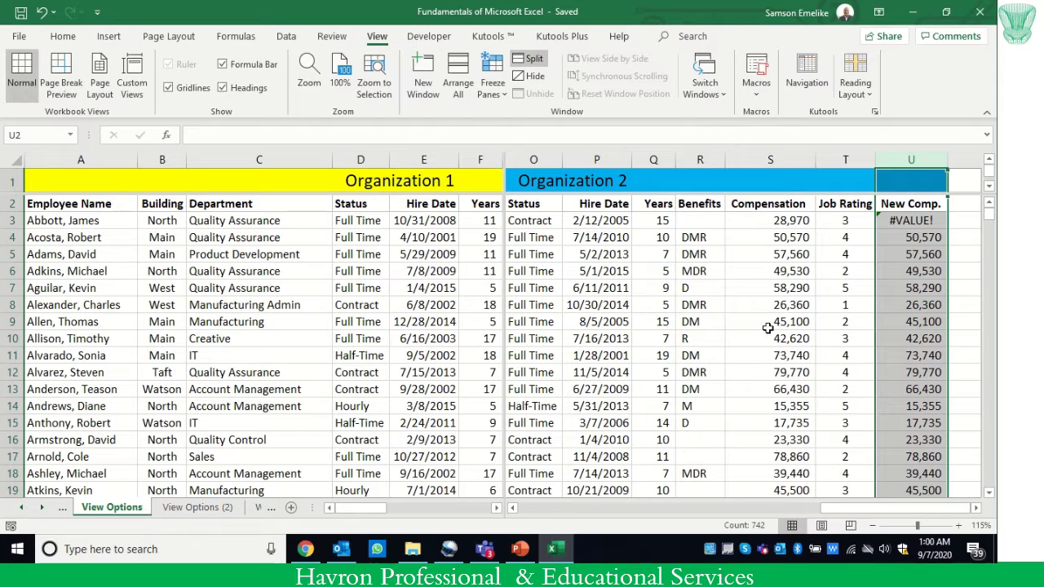
{"action": "left_click_drag", "start_coordinate": [903, 513], "coordinate": [602, 522]}
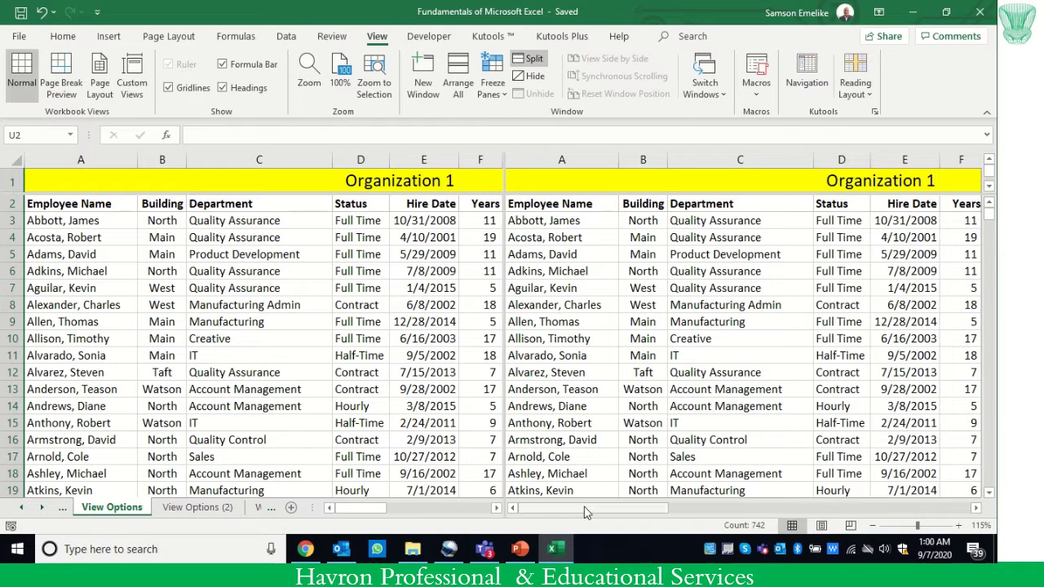
{"action": "left_click", "coordinate": [561, 160]}
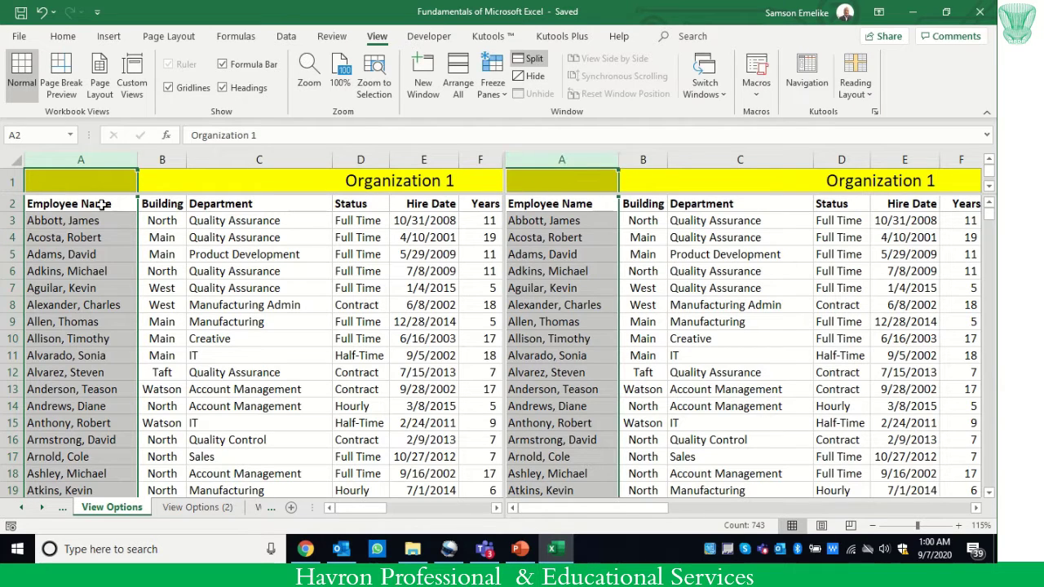
{"action": "left_click", "coordinate": [644, 160]}
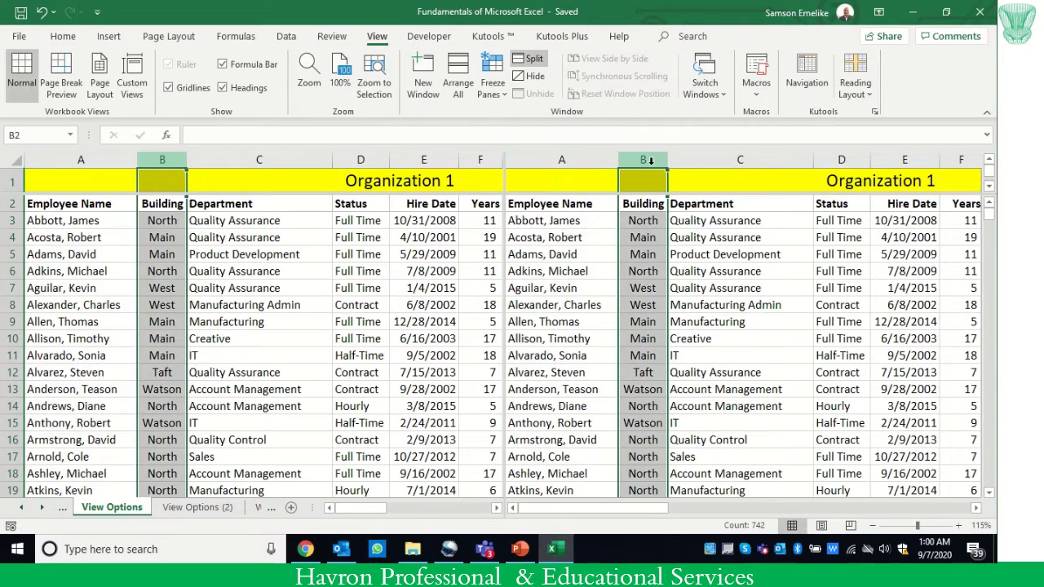
Step: Try entering "from" in cell B4 of the second pane and discard the entry
{"action": "left_click", "coordinate": [646, 238]}
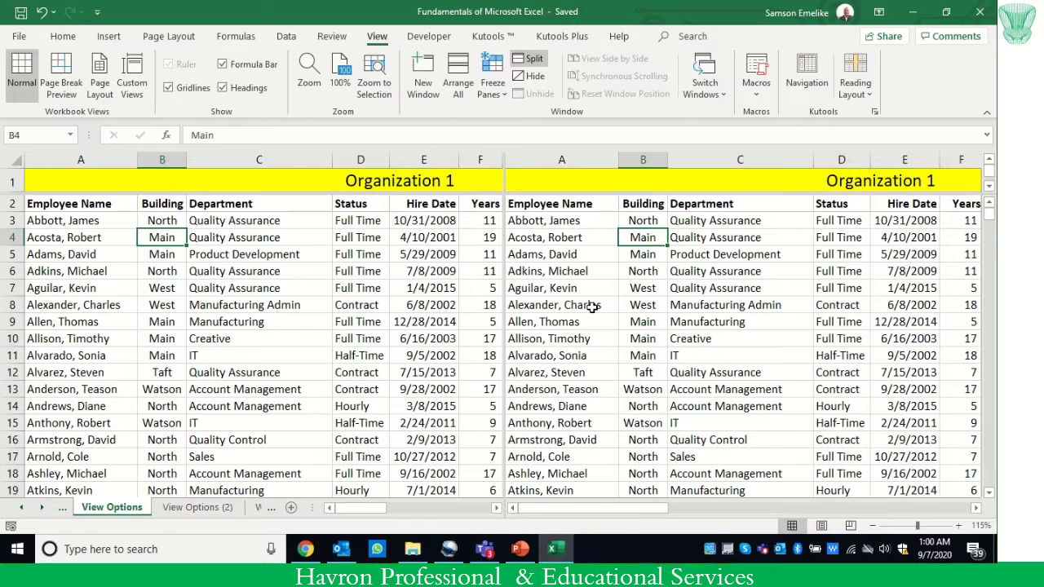
{"action": "type", "text": "from"}
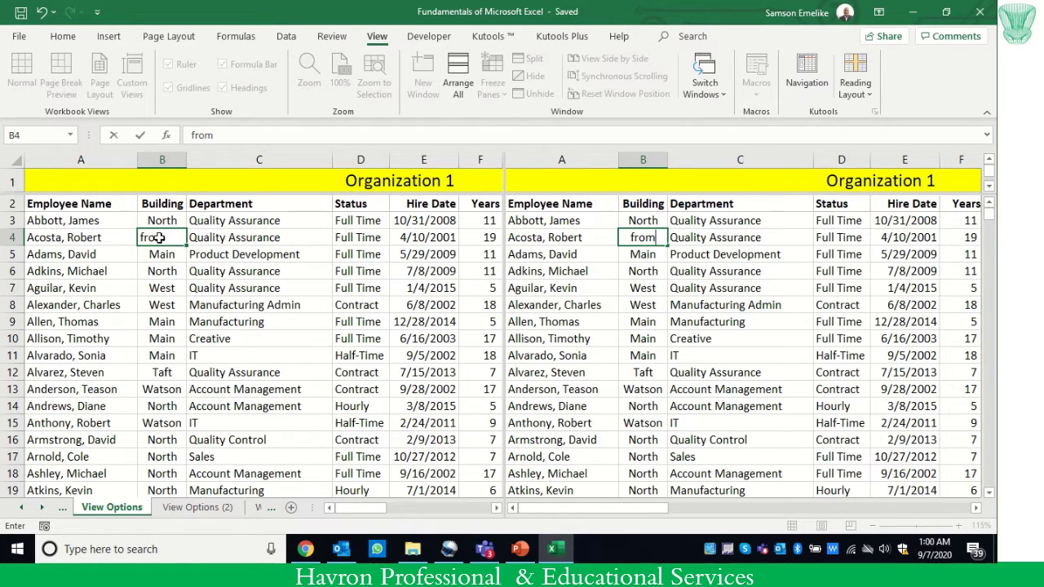
{"action": "key", "text": "Escape"}
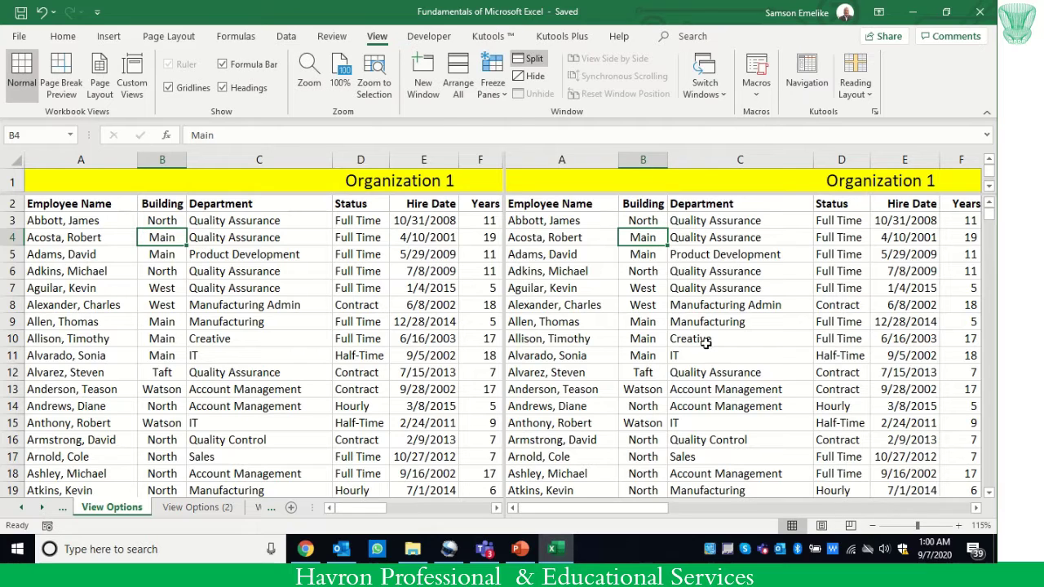
Step: Remove the split and look through the employee rows down to the last record and back up to the header row
{"action": "left_click", "coordinate": [528, 58]}
{"action": "scroll", "coordinate": [552, 357], "scroll_direction": "down", "scroll_amount": 20}
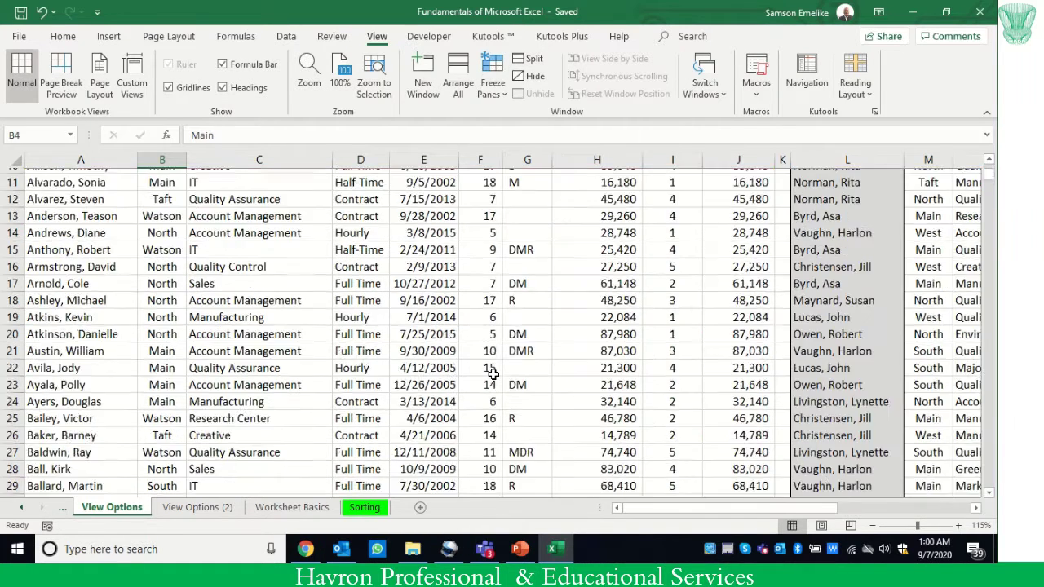
{"action": "scroll", "coordinate": [150, 457], "scroll_direction": "down", "scroll_amount": 20}
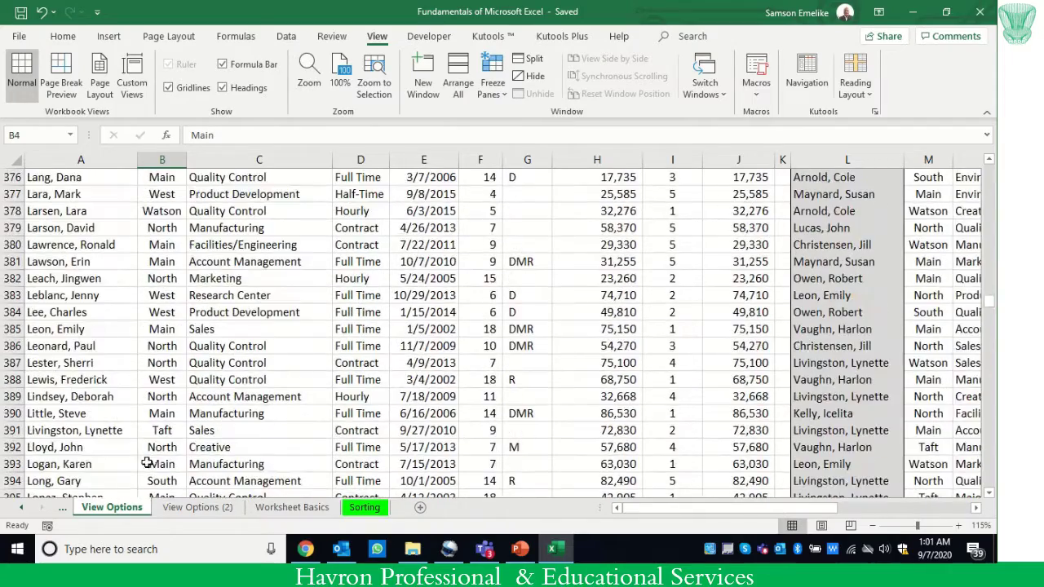
{"action": "scroll", "coordinate": [86, 448], "scroll_direction": "up", "scroll_amount": 15}
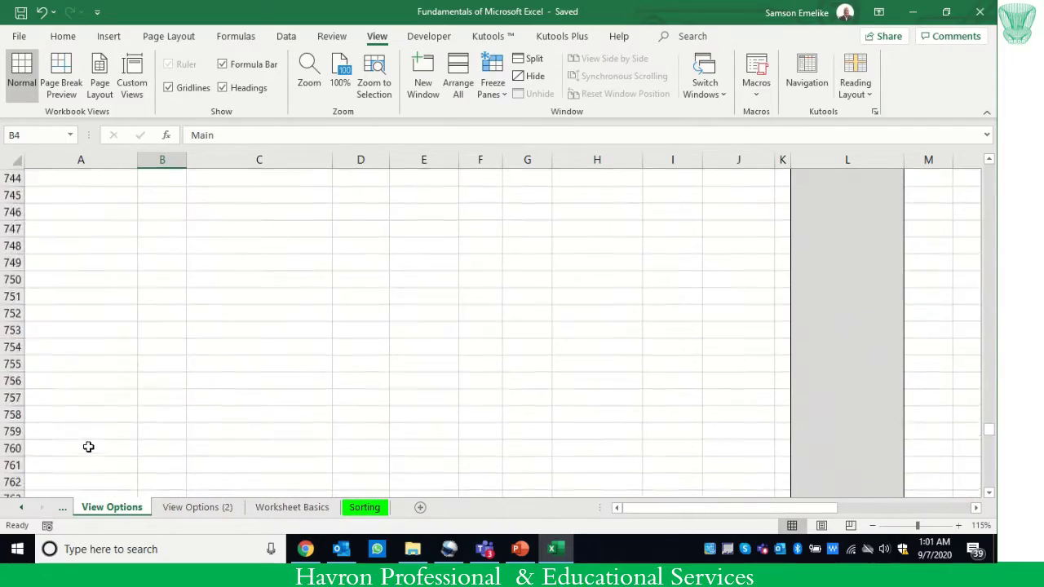
{"action": "scroll", "coordinate": [88, 446], "scroll_direction": "down", "scroll_amount": 10}
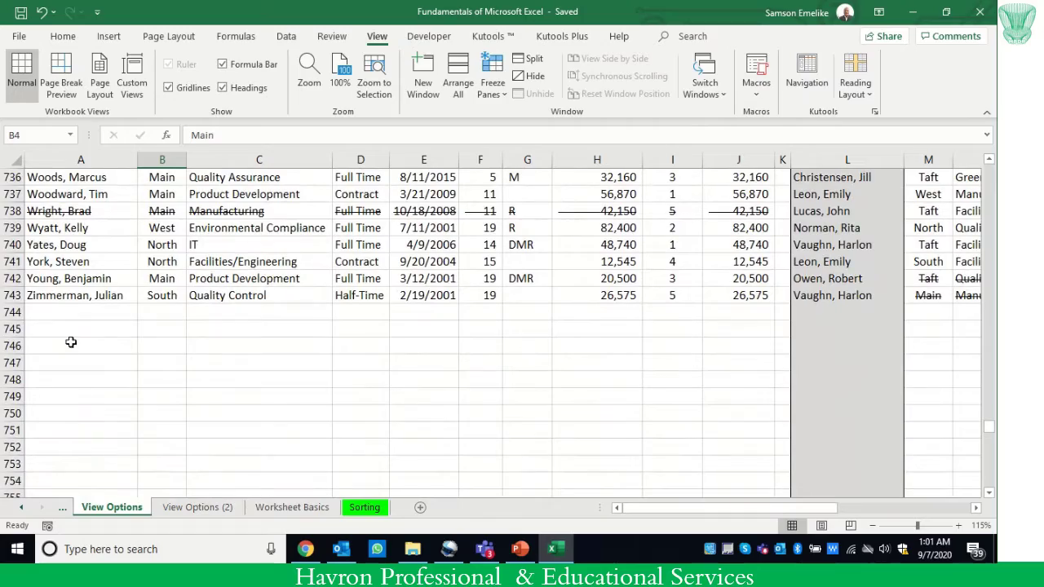
{"action": "scroll", "coordinate": [606, 341], "scroll_direction": "up", "scroll_amount": 20}
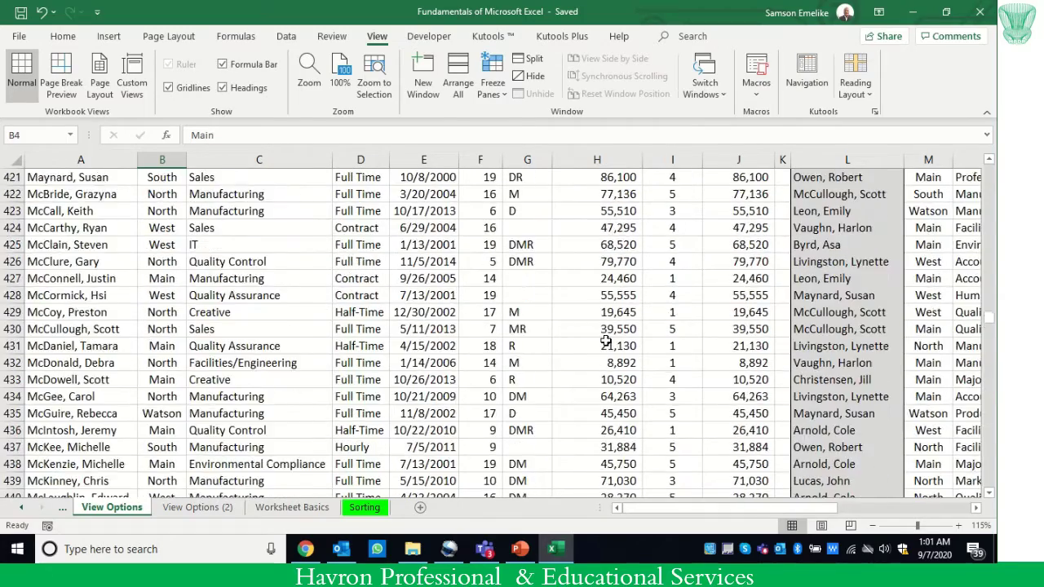
{"action": "scroll", "coordinate": [606, 341], "scroll_direction": "up", "scroll_amount": 20}
{"action": "left_click", "coordinate": [606, 340]}
{"action": "key", "text": "ctrl+Up"}
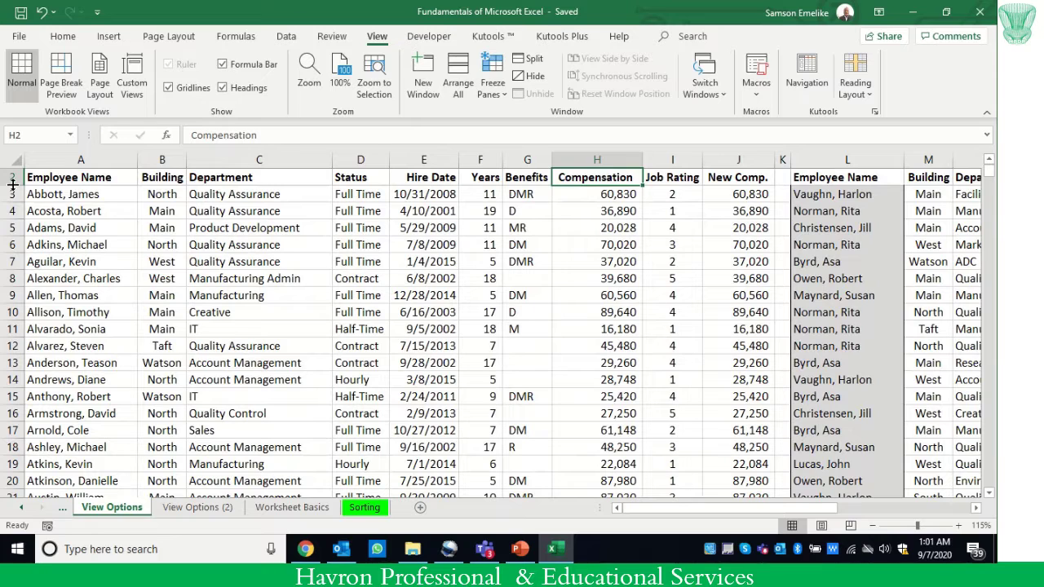
Step: Split the View Options worksheet horizontally at row 14
{"action": "left_click_drag", "start_coordinate": [12, 177], "coordinate": [12, 261]}
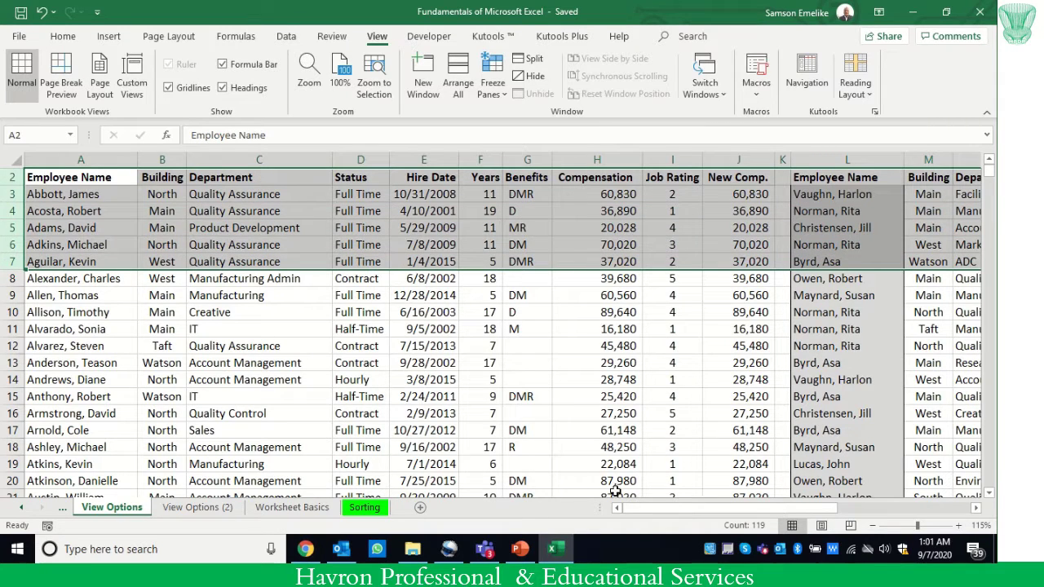
{"action": "scroll", "coordinate": [618, 458], "scroll_direction": "up", "scroll_amount": 1}
{"action": "left_click", "coordinate": [633, 408]}
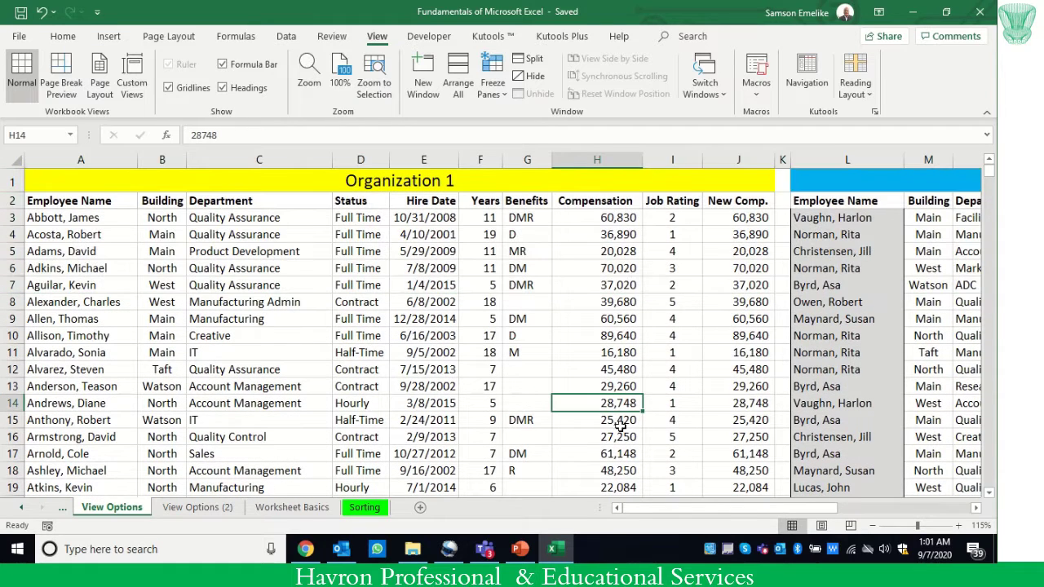
{"action": "left_click", "coordinate": [11, 403]}
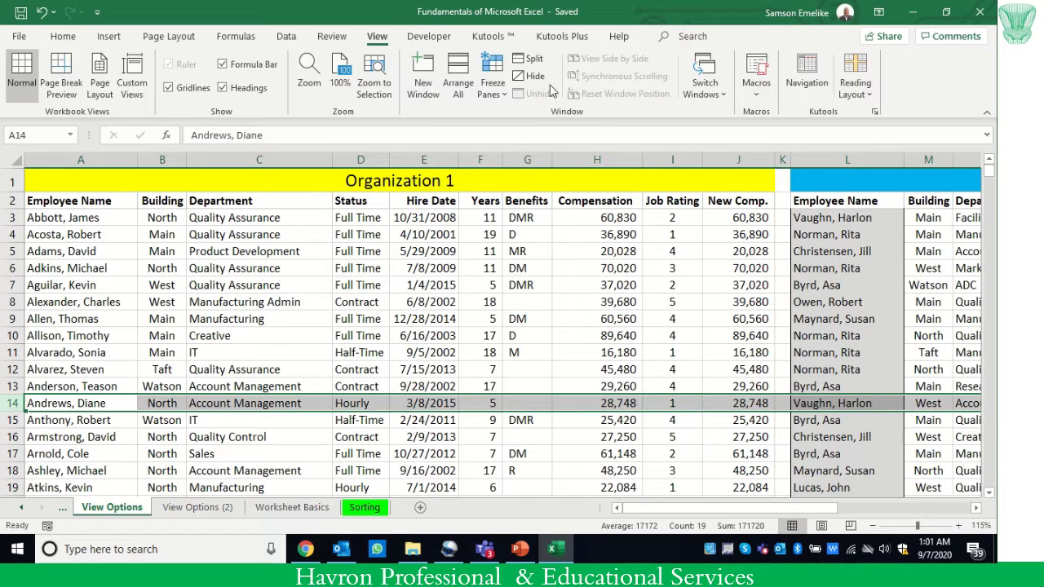
{"action": "left_click", "coordinate": [530, 58]}
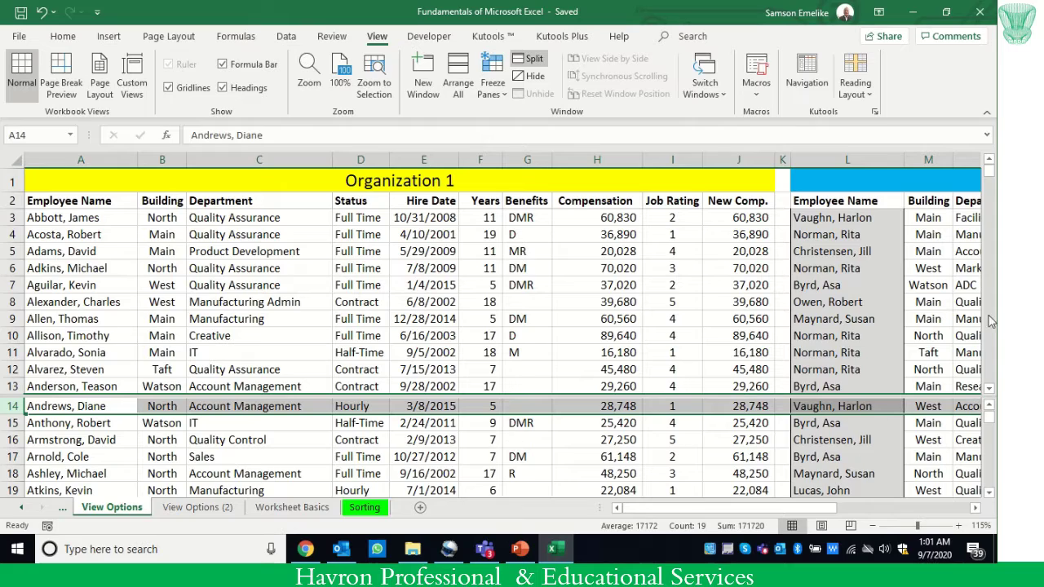
Step: Scroll the two panes independently, with the upper pane starting at row 500 and the lower one at row 22, and select cell C504
{"action": "left_click_drag", "start_coordinate": [988, 172], "coordinate": [982, 298]}
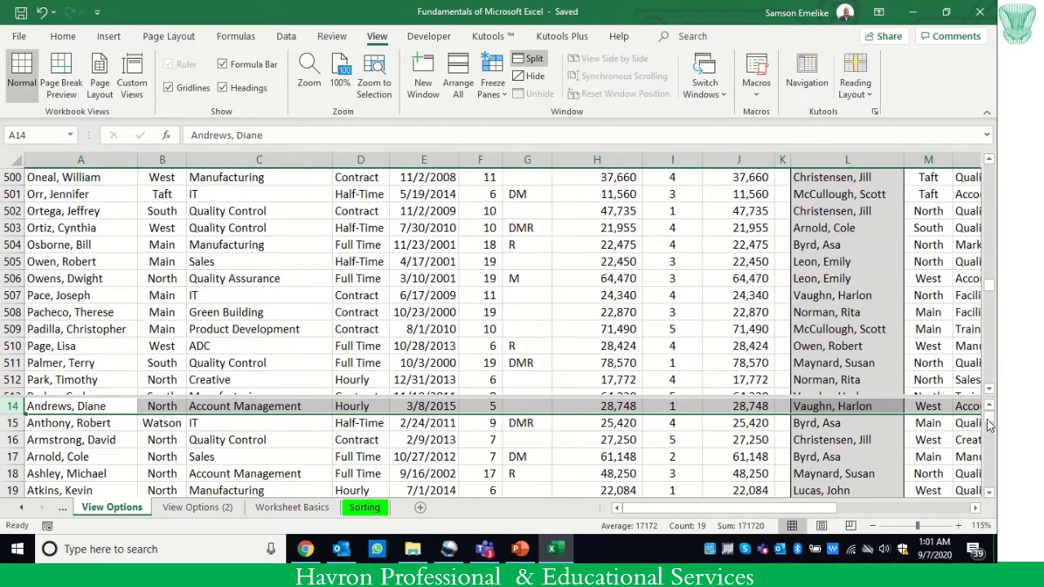
{"action": "left_click_drag", "start_coordinate": [988, 420], "coordinate": [991, 485]}
{"action": "left_click", "coordinate": [309, 249]}
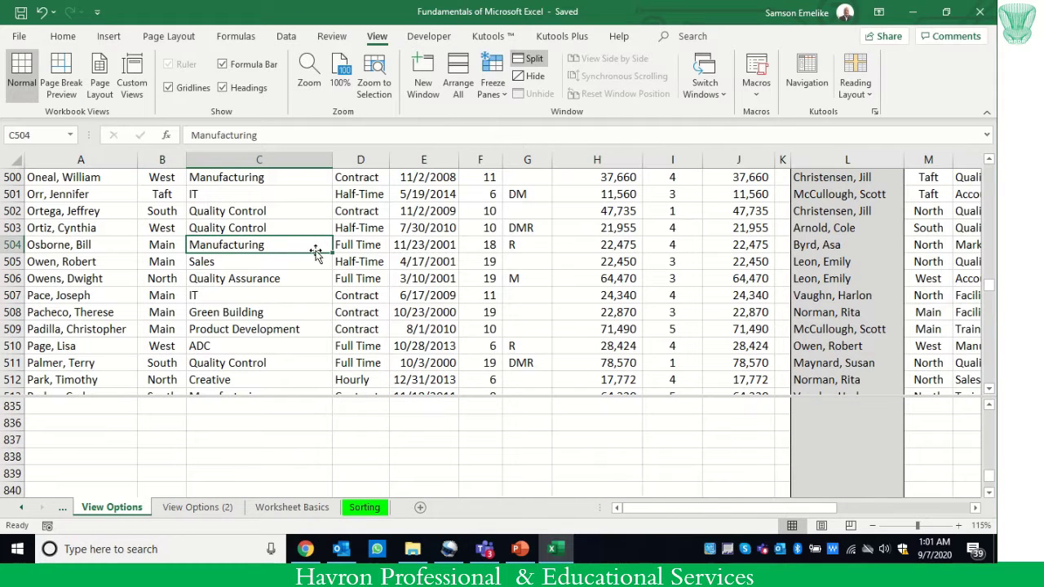
{"action": "left_click_drag", "start_coordinate": [990, 480], "coordinate": [992, 420]}
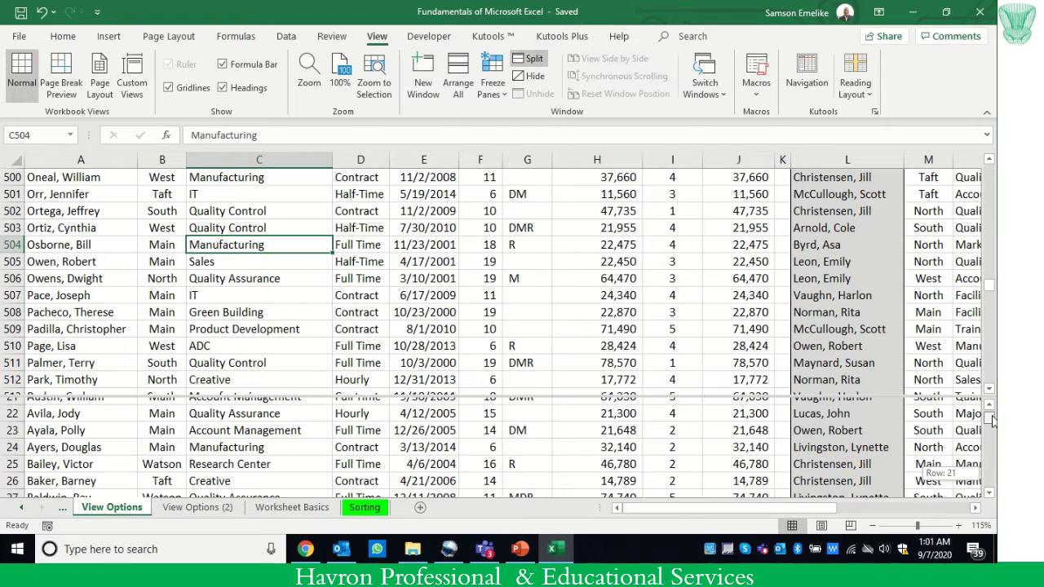
{"action": "left_click_drag", "start_coordinate": [992, 420], "coordinate": [992, 419]}
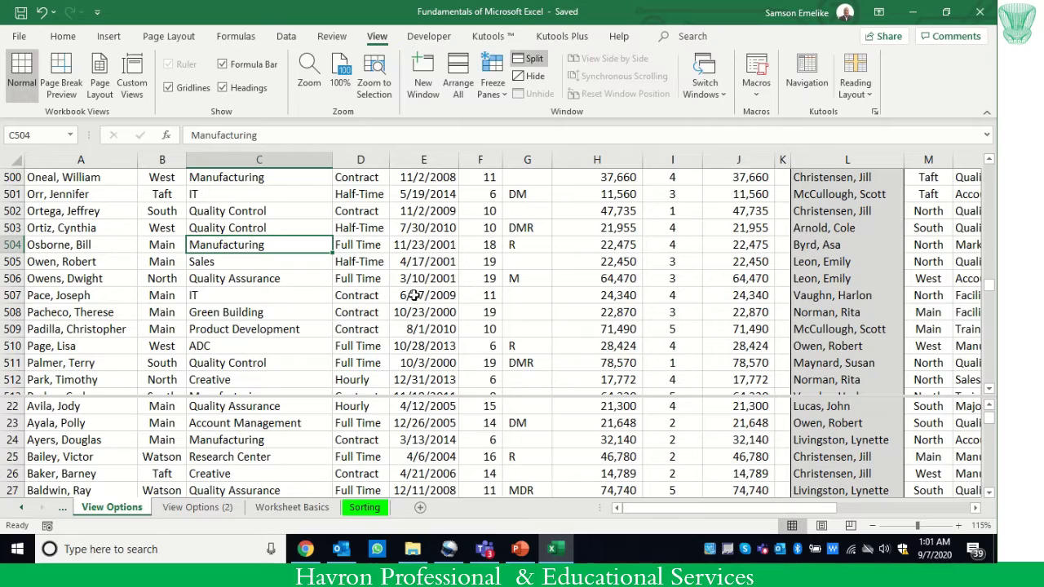
Step: Remove the horizontal split and return to the first row of the worksheet
{"action": "left_click", "coordinate": [531, 62]}
{"action": "scroll", "coordinate": [491, 294], "scroll_direction": "up", "scroll_amount": 20}
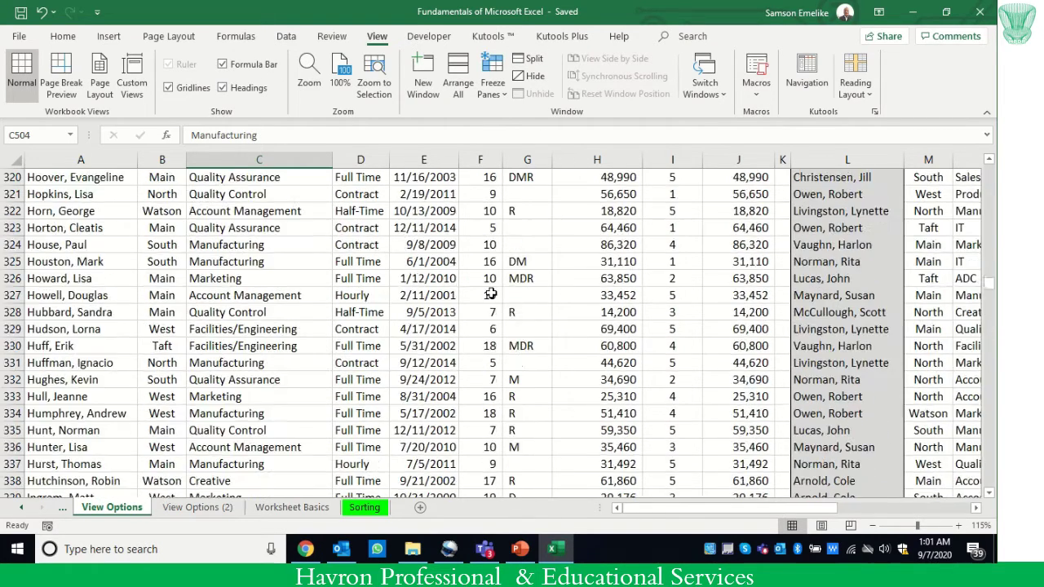
{"action": "scroll", "coordinate": [491, 294], "scroll_direction": "up", "scroll_amount": 20}
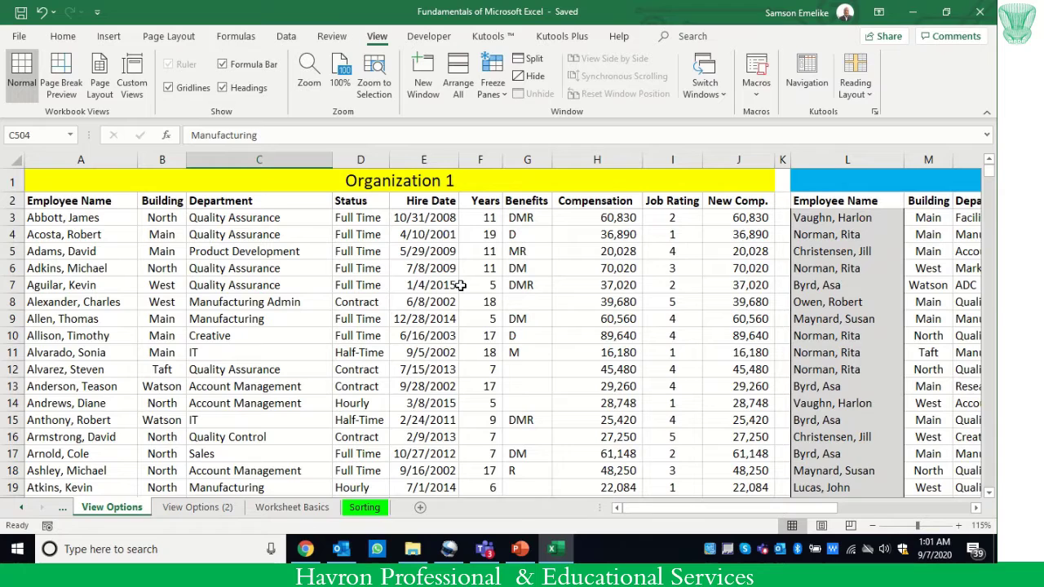
Step: Review the Freeze Panes options and examine how the column headings behave while scrolling down through the unfrozen employee rows
{"action": "left_click", "coordinate": [501, 96]}
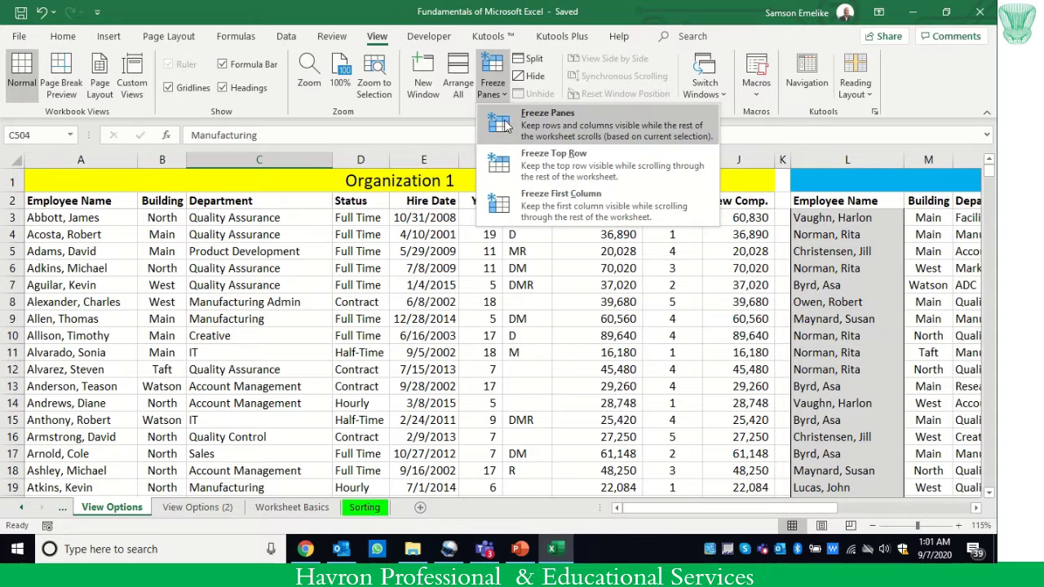
{"action": "left_click", "coordinate": [545, 331]}
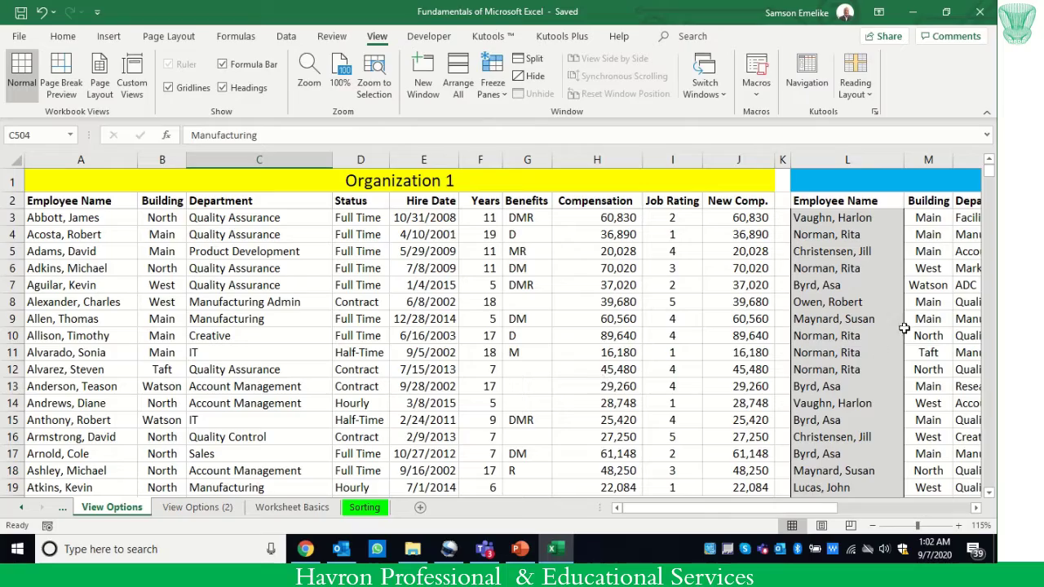
{"action": "scroll", "coordinate": [597, 475], "scroll_direction": "down", "scroll_amount": 18}
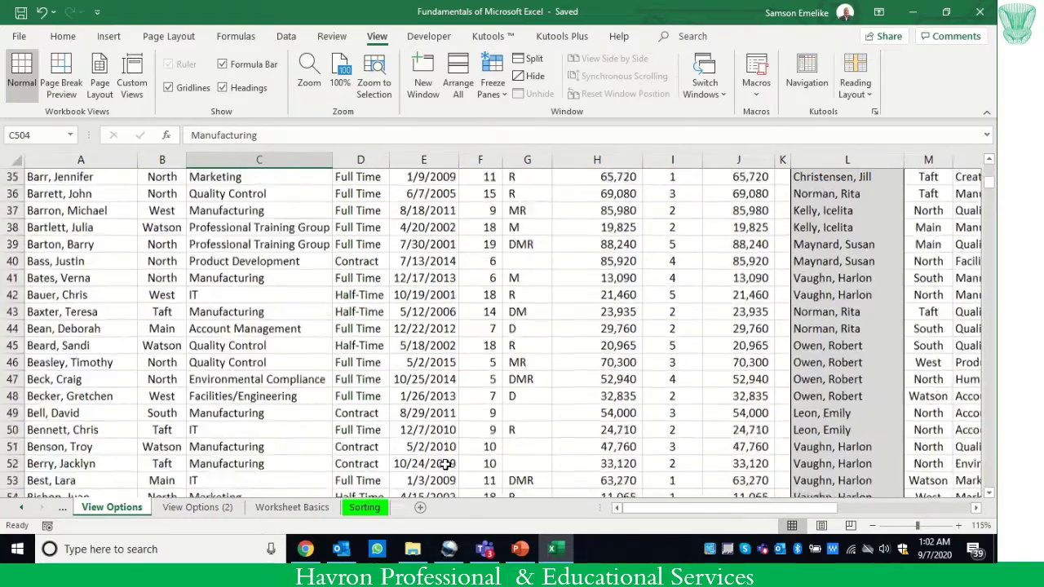
{"action": "scroll", "coordinate": [446, 465], "scroll_direction": "down", "scroll_amount": 12}
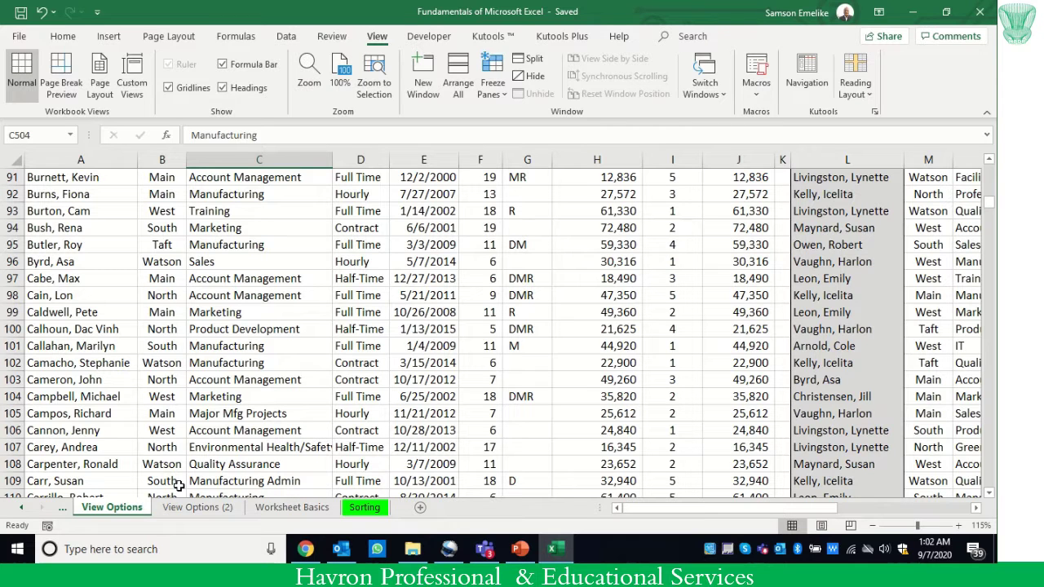
{"action": "scroll", "coordinate": [333, 370], "scroll_direction": "up", "scroll_amount": 10}
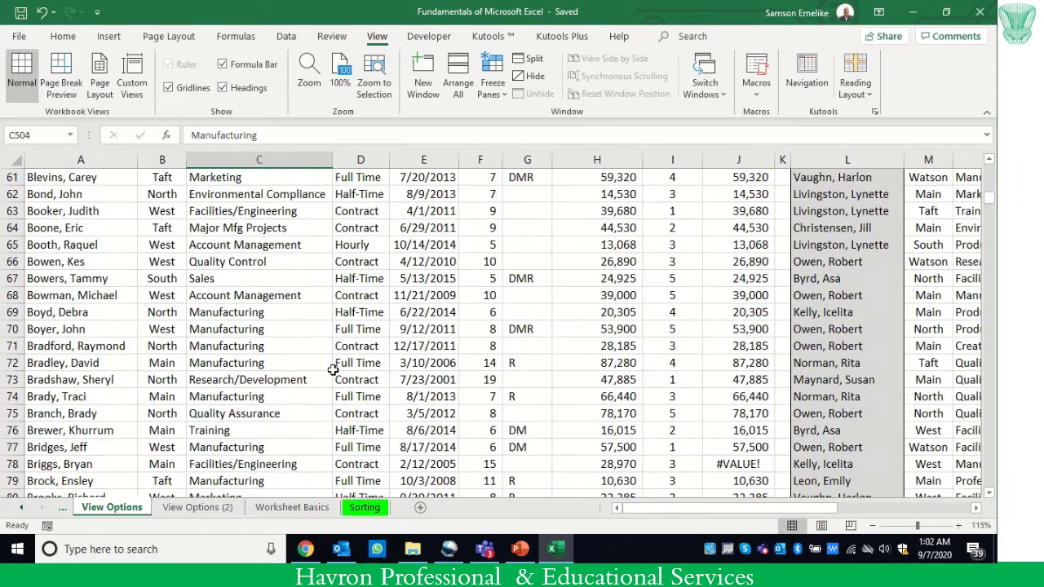
{"action": "scroll", "coordinate": [333, 370], "scroll_direction": "up", "scroll_amount": 20}
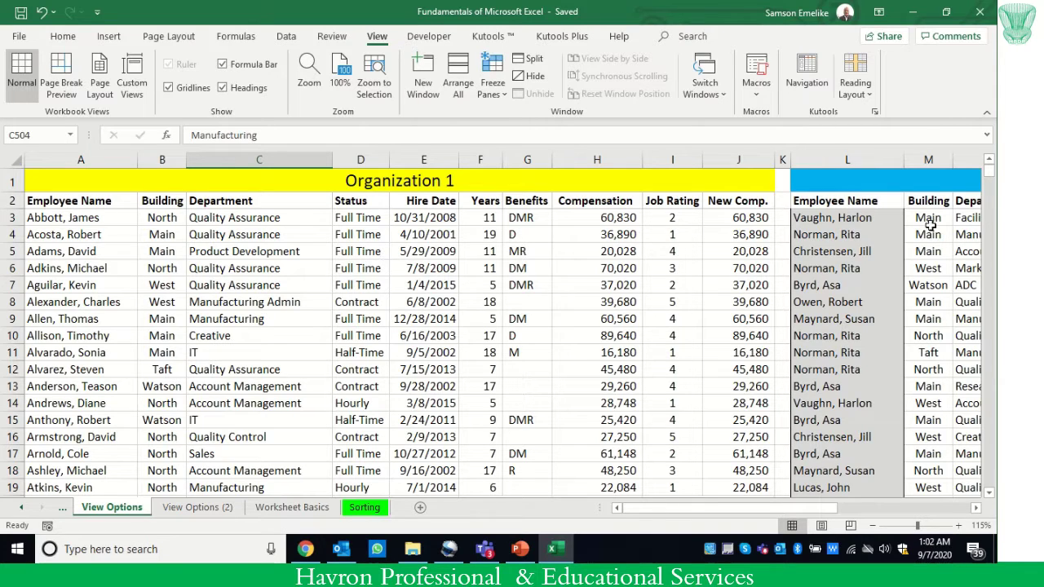
{"action": "left_click", "coordinate": [494, 90]}
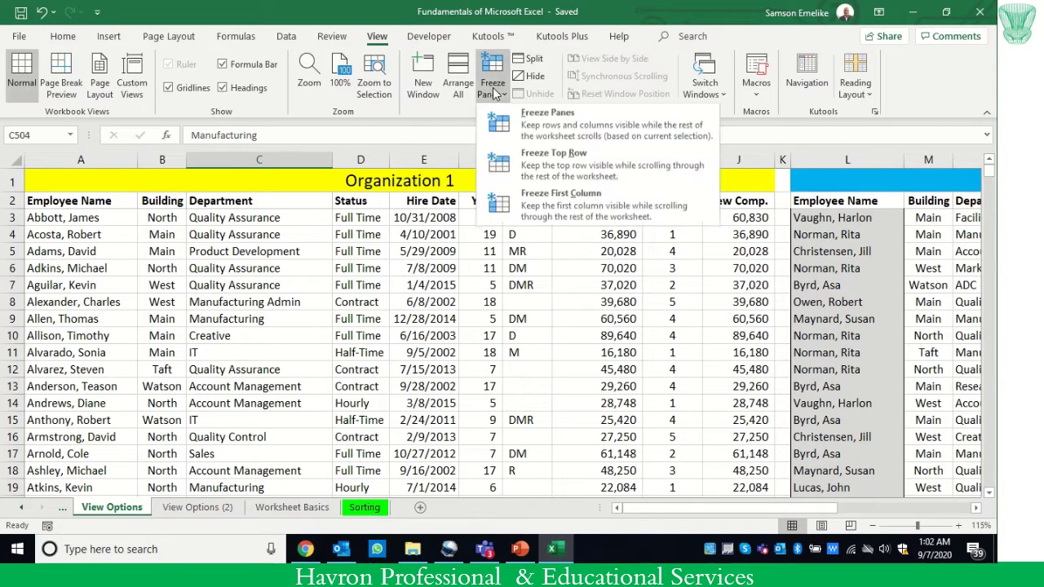
{"action": "left_click", "coordinate": [402, 256]}
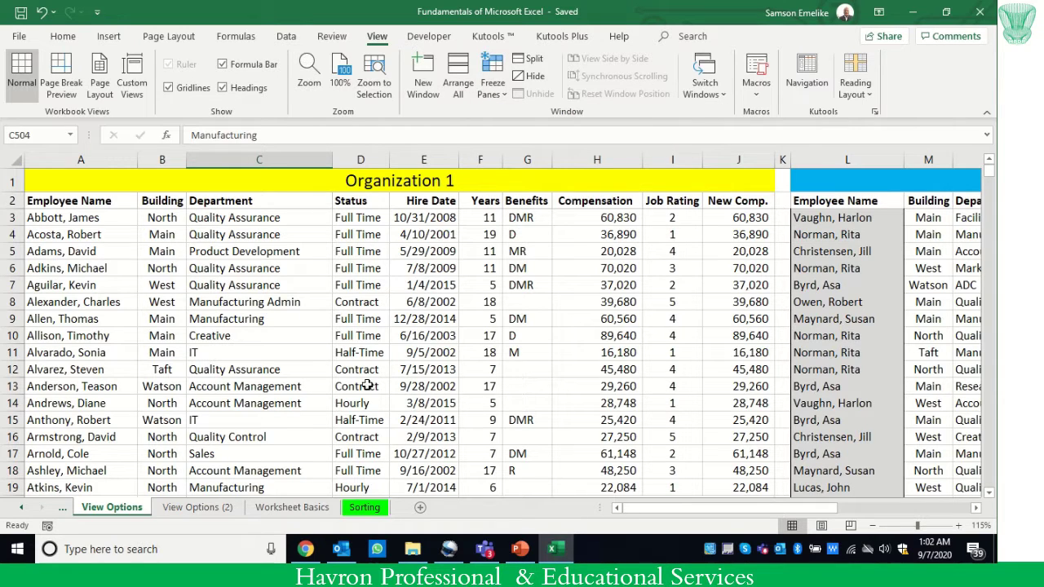
Step: Freeze the panes at cell D7, locking rows 1 to 6 and columns A to C
{"action": "left_click", "coordinate": [365, 283]}
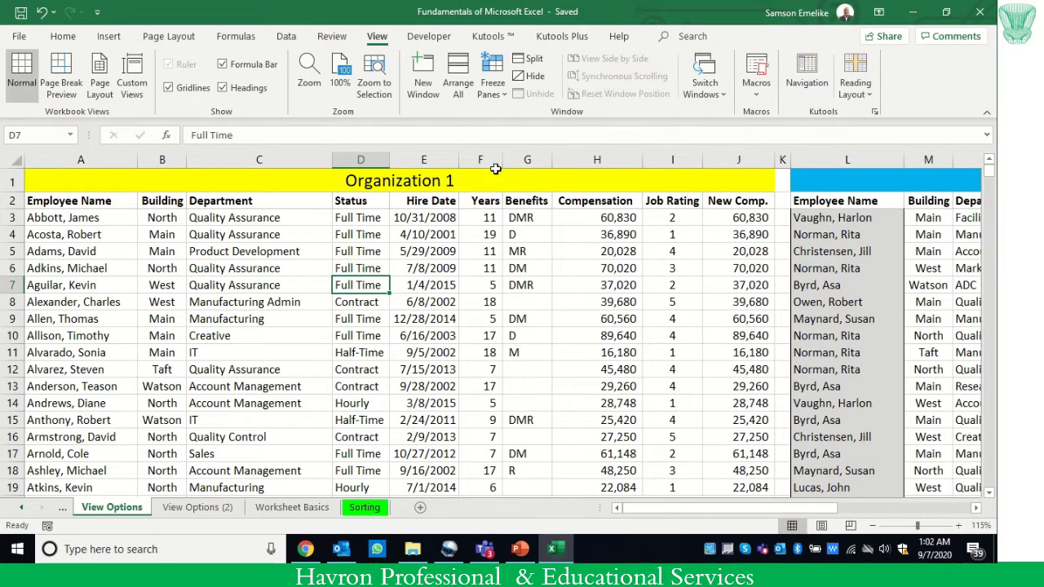
{"action": "left_click", "coordinate": [499, 86]}
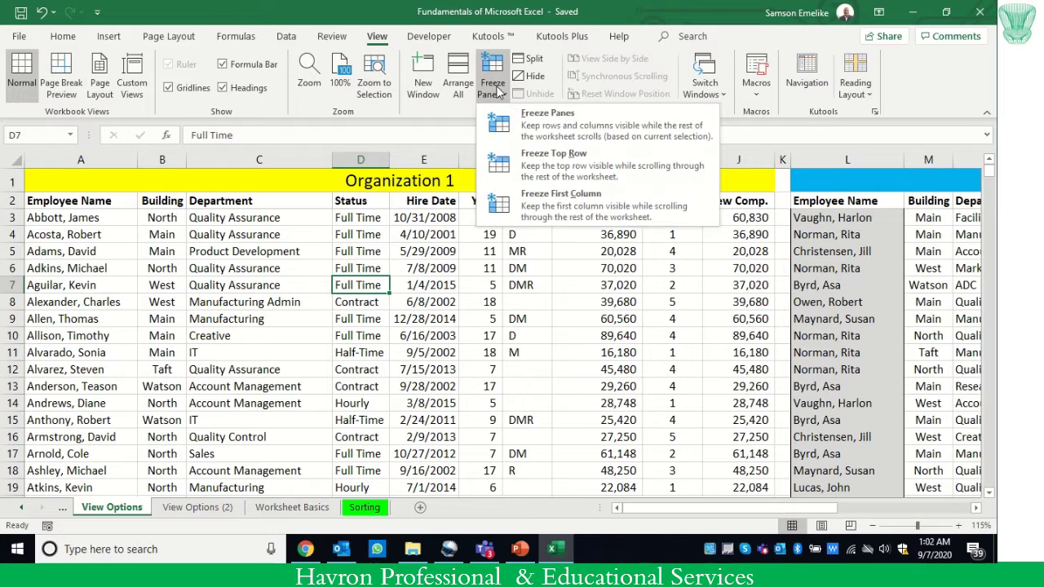
{"action": "left_click", "coordinate": [513, 128]}
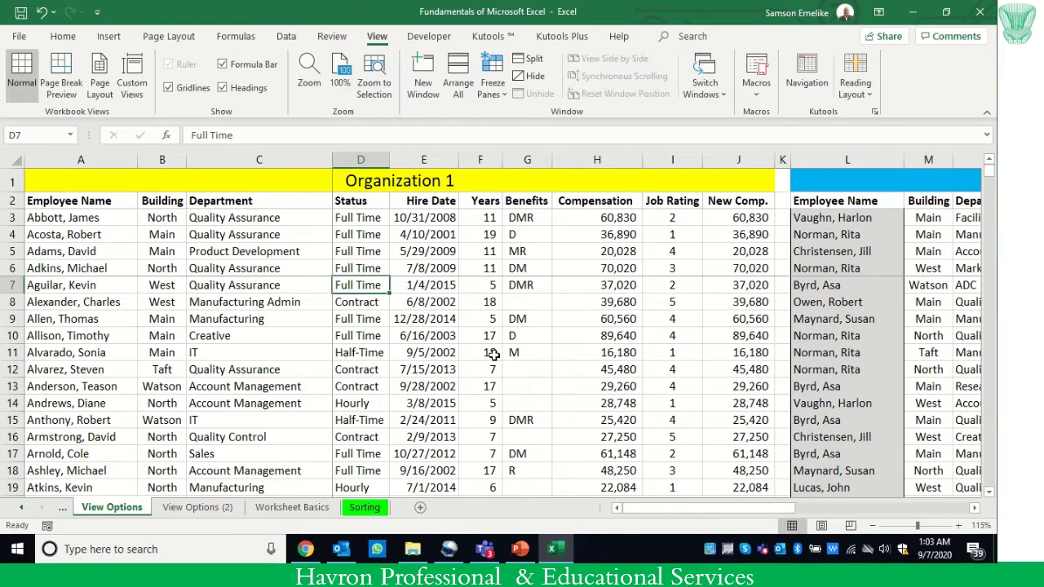
Step: Scroll the sheet with rows 1 to 6 and columns A to C frozen, unfreeze the panes, and review the freeze options
{"action": "mouse_move", "coordinate": [707, 511]}
{"action": "left_mouse_down"}
{"action": "mouse_move", "coordinate": [862, 503]}
{"action": "mouse_move", "coordinate": [708, 507]}
{"action": "left_mouse_up"}
{"action": "mouse_move", "coordinate": [989, 190]}
{"action": "left_mouse_down"}
{"action": "mouse_move", "coordinate": [993, 242]}
{"action": "mouse_move", "coordinate": [989, 171]}
{"action": "left_mouse_up"}
{"action": "left_click", "coordinate": [493, 78]}
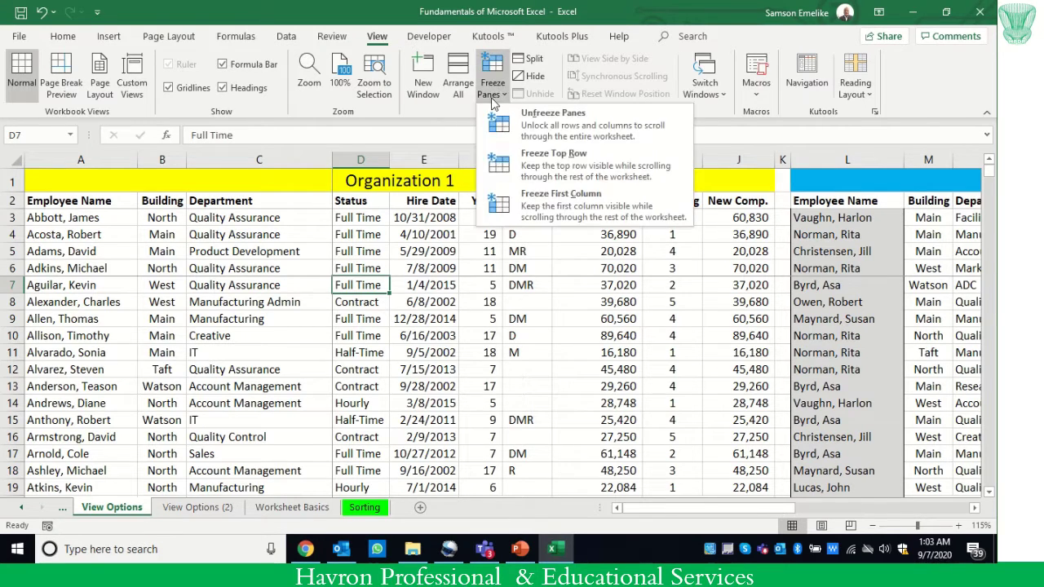
{"action": "left_click", "coordinate": [499, 129]}
{"action": "left_click", "coordinate": [492, 82]}
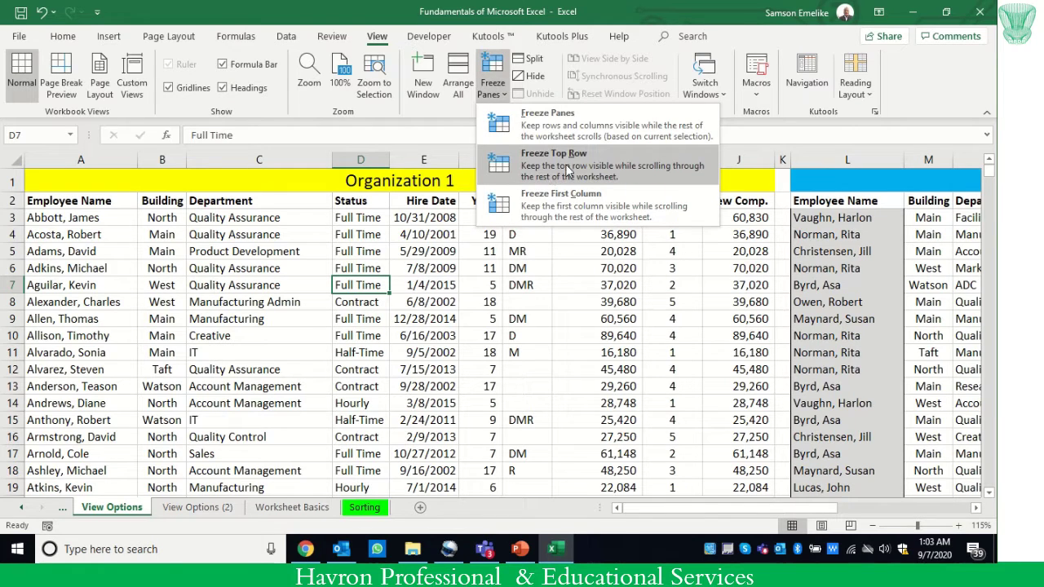
{"action": "left_click", "coordinate": [544, 344]}
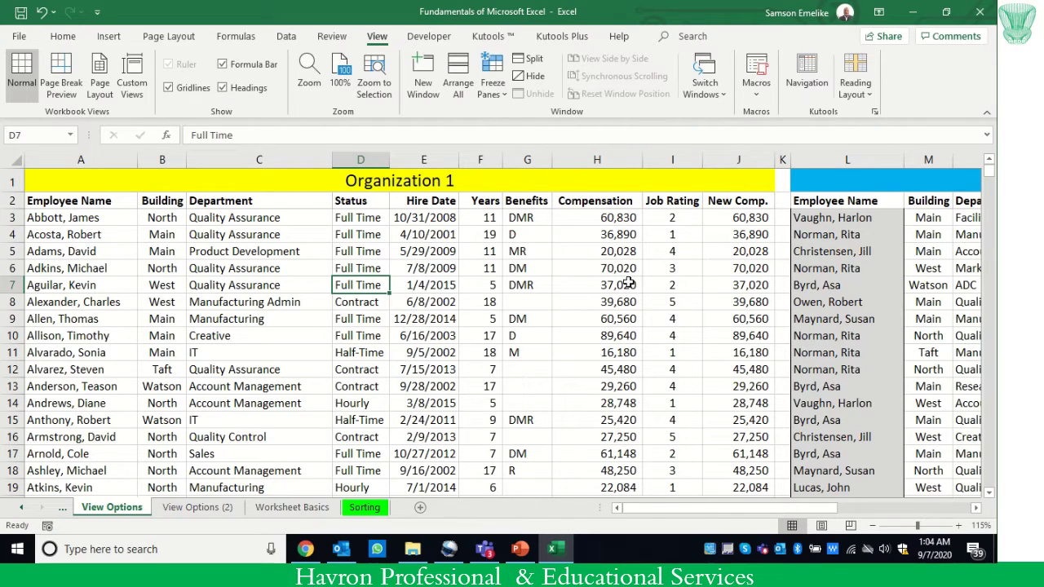
Step: Select row 13 and freeze the worksheet's top row with Freeze Top Row
{"action": "left_click", "coordinate": [8, 387]}
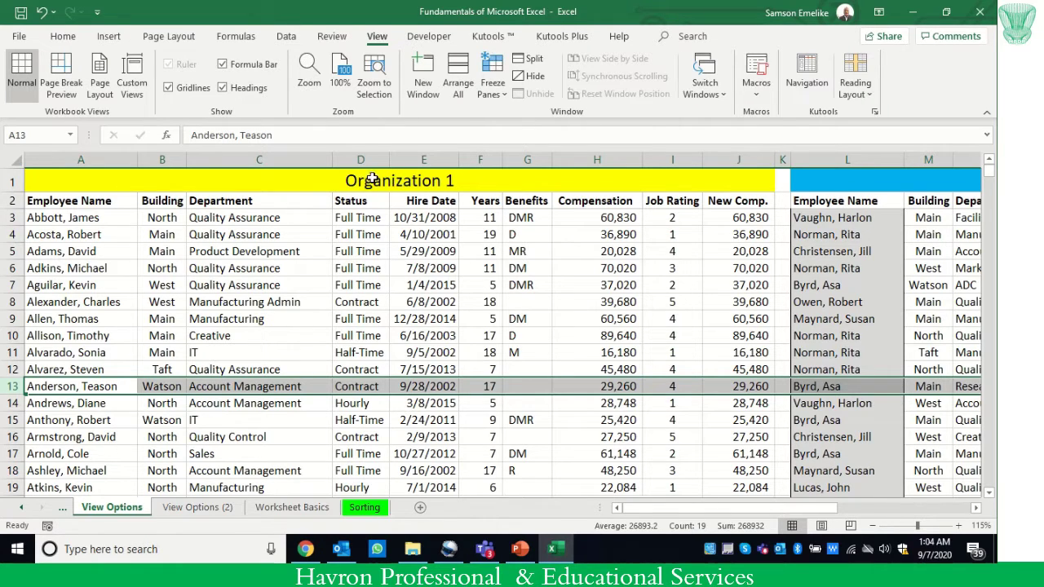
{"action": "left_click", "coordinate": [495, 82]}
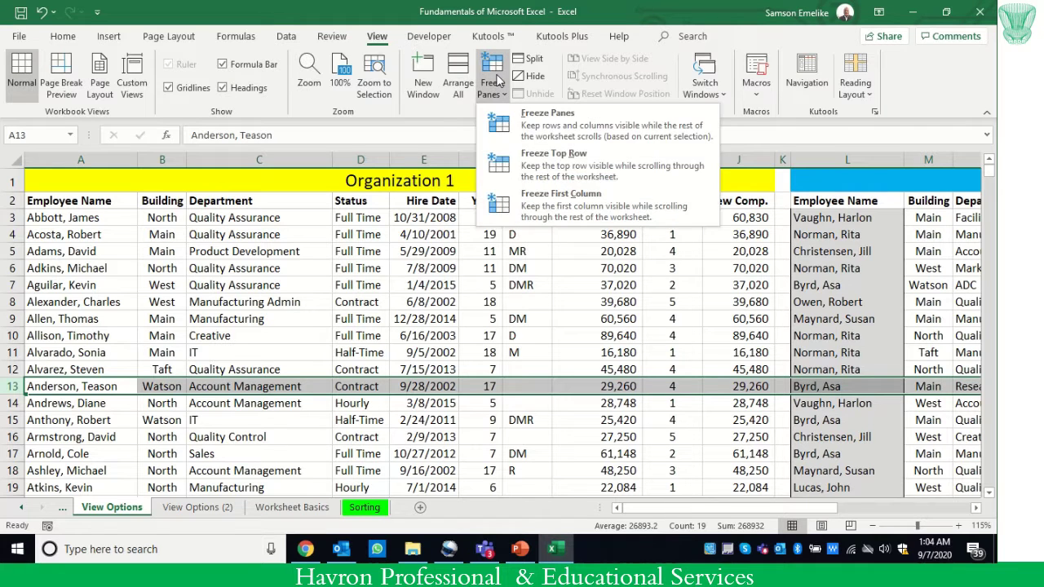
{"action": "left_click", "coordinate": [505, 161]}
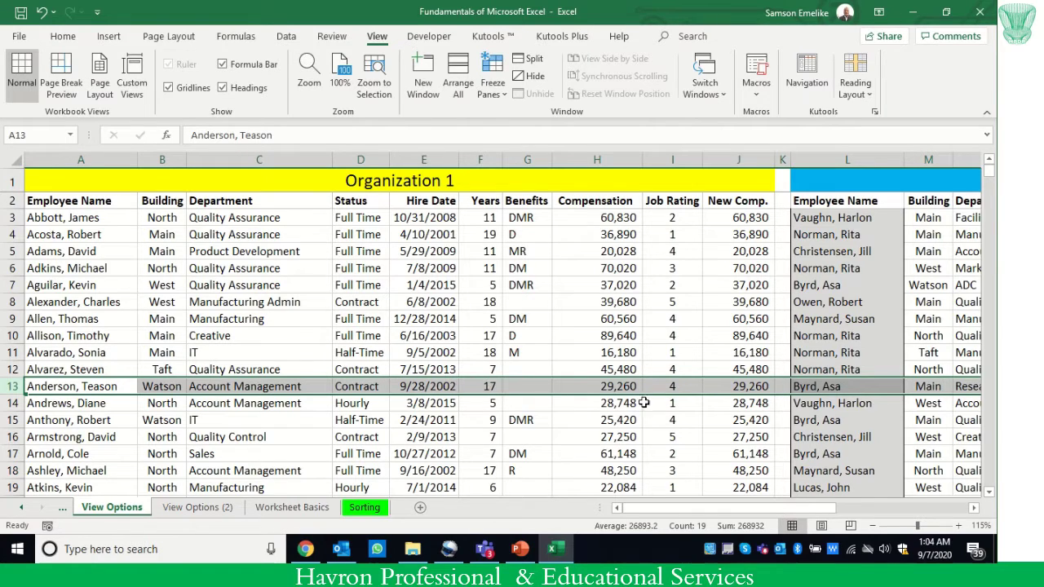
Step: Examine how the frozen Organization 1 title row behaves while moving down until row 14 is directly beneath it
{"action": "left_click", "coordinate": [989, 494]}
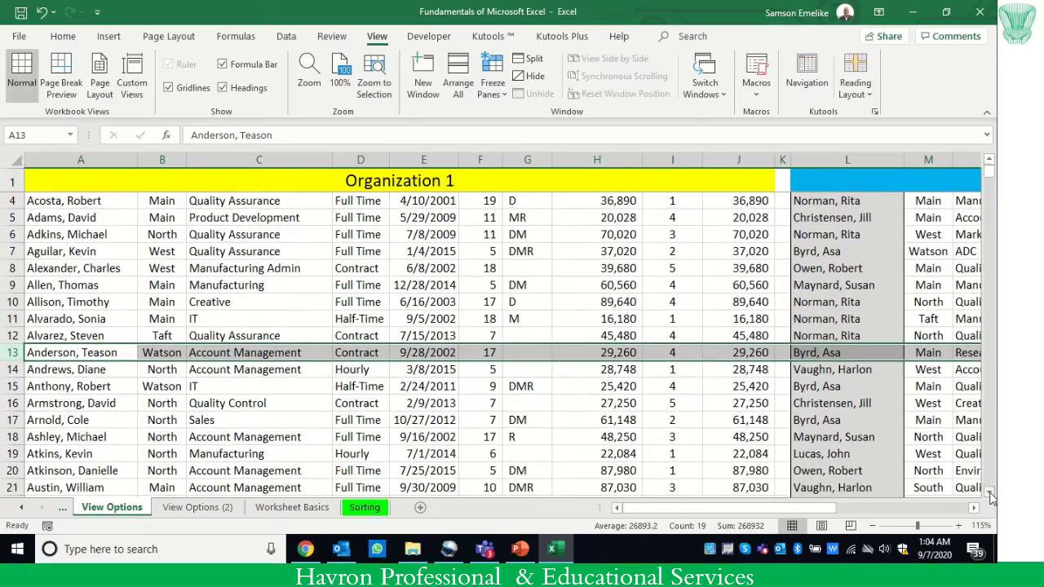
{"action": "left_click", "coordinate": [990, 494]}
{"action": "left_click", "coordinate": [990, 495]}
{"action": "left_click", "coordinate": [990, 494]}
{"action": "left_click", "coordinate": [989, 494]}
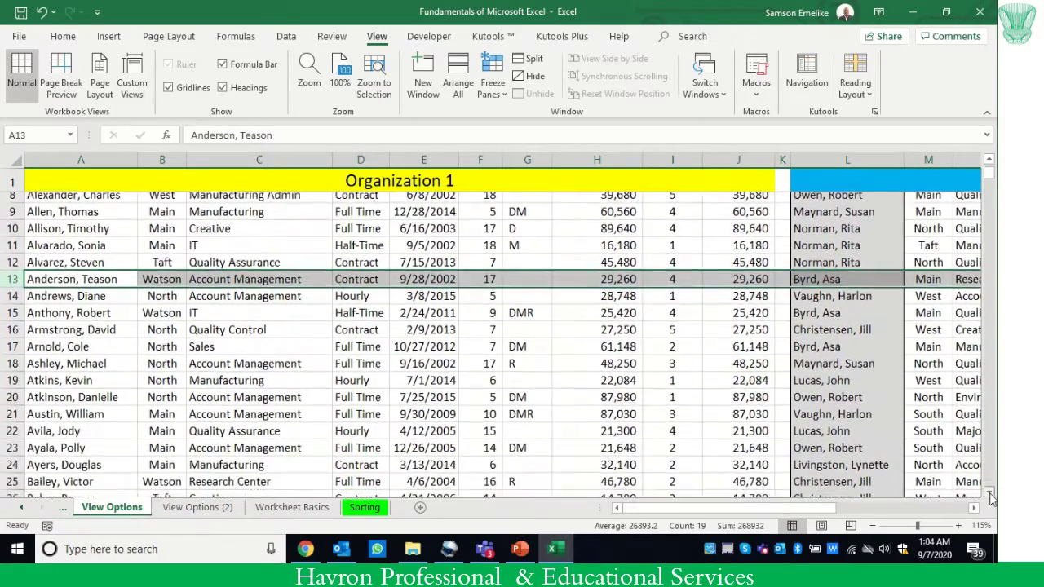
{"action": "left_click", "coordinate": [990, 494]}
{"action": "left_click", "coordinate": [990, 494]}
{"action": "left_click", "coordinate": [990, 494]}
{"action": "left_click", "coordinate": [990, 494]}
{"action": "left_click", "coordinate": [990, 494]}
{"action": "left_click", "coordinate": [989, 494]}
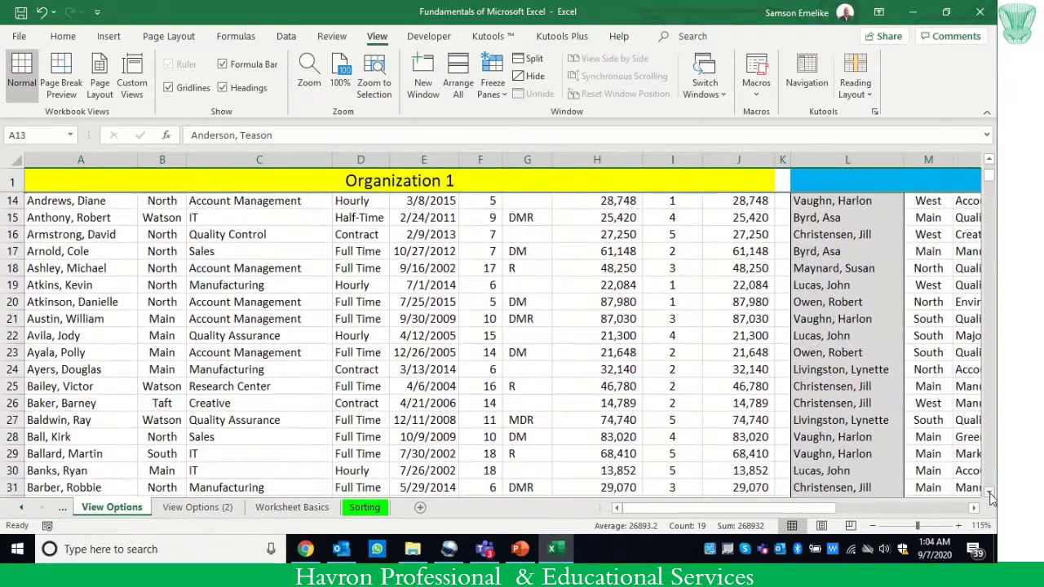
Step: Unfreeze the title row and bring row 13 to the start of the visible area
{"action": "left_click", "coordinate": [492, 86]}
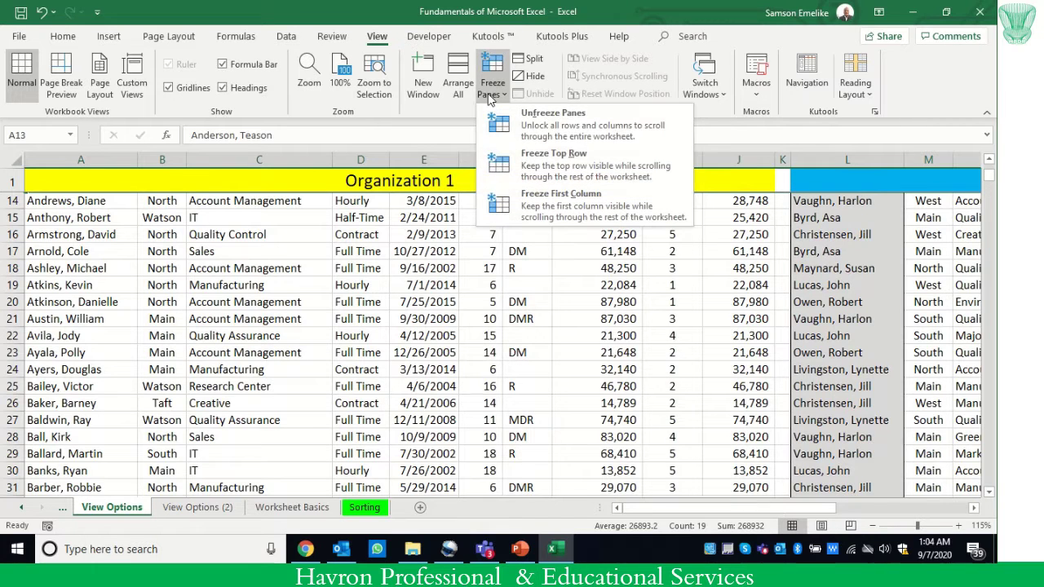
{"action": "left_click", "coordinate": [556, 126]}
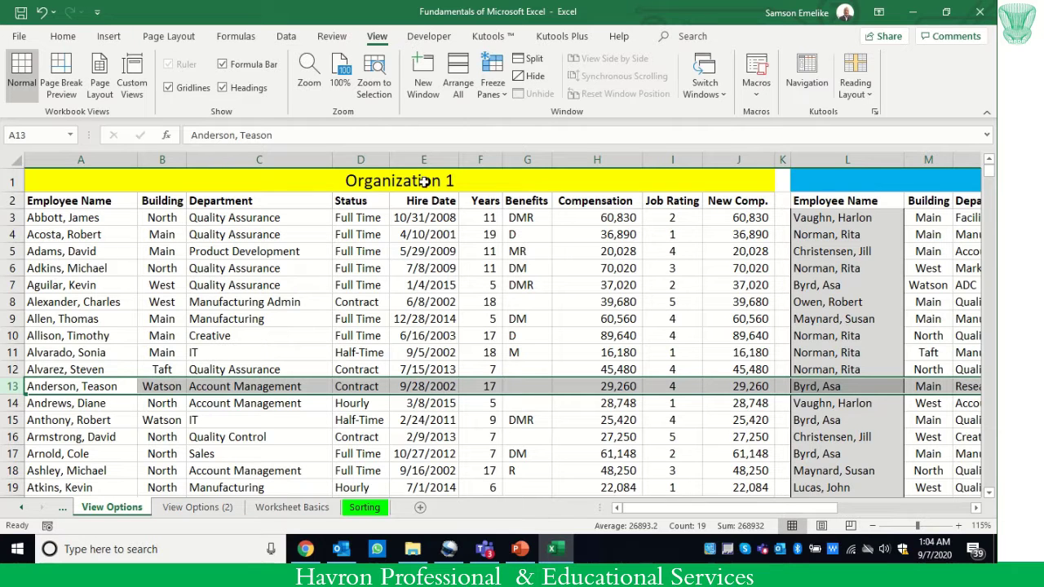
{"action": "left_click", "coordinate": [990, 494]}
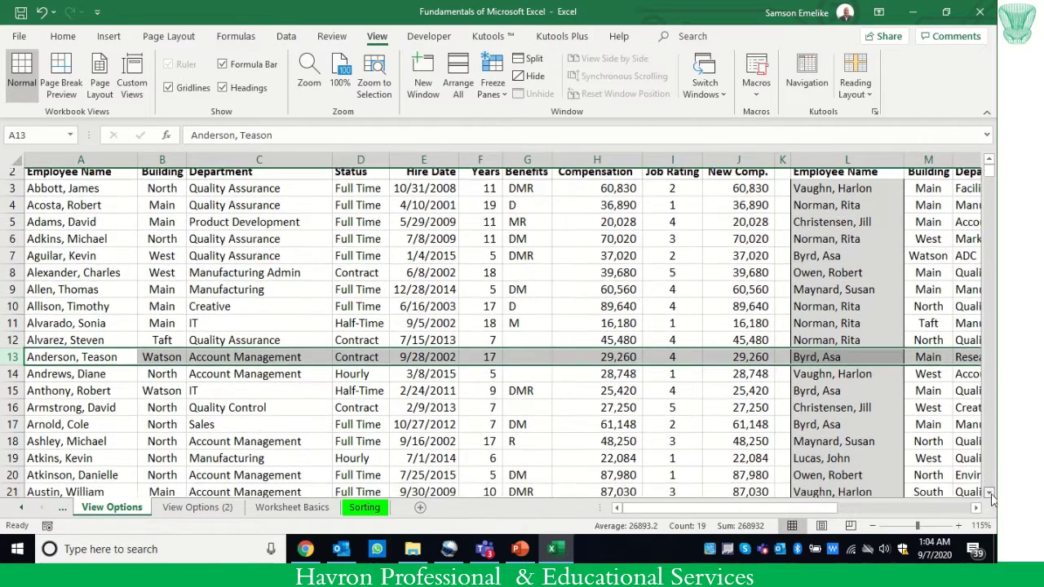
{"action": "left_click_drag", "start_coordinate": [989, 494], "coordinate": [989, 494]}
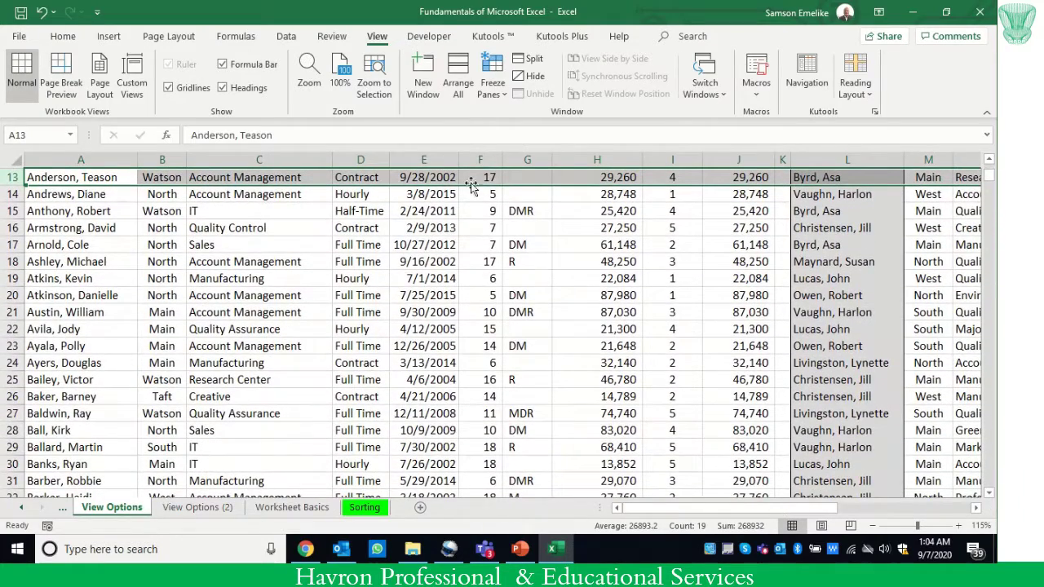
Step: Freeze row 13 as the top visible row and check it while scrolling through the employee rows below
{"action": "left_click", "coordinate": [492, 86]}
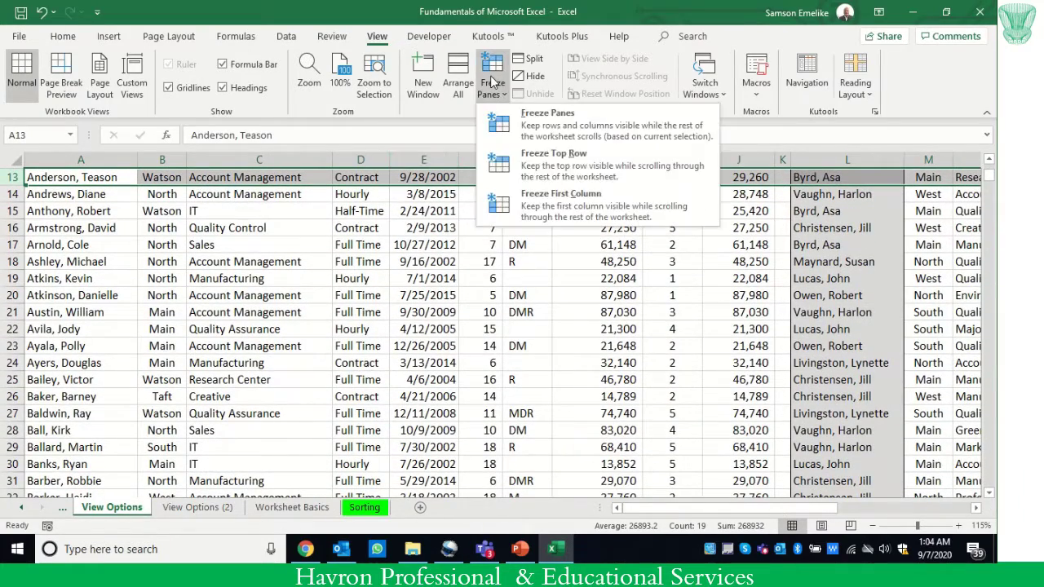
{"action": "left_click", "coordinate": [517, 168]}
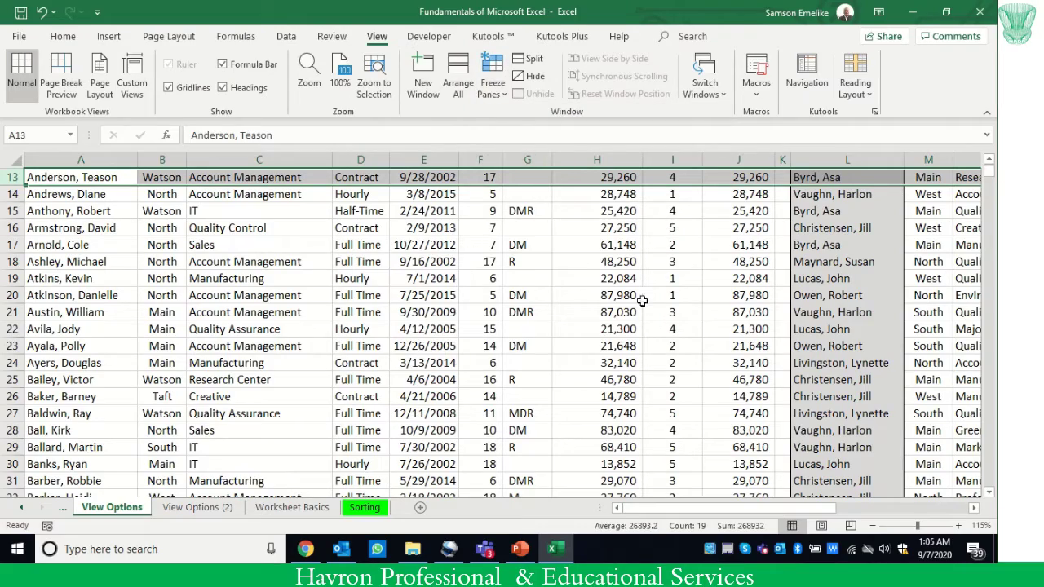
{"action": "scroll", "coordinate": [388, 351], "scroll_direction": "down", "scroll_amount": 15}
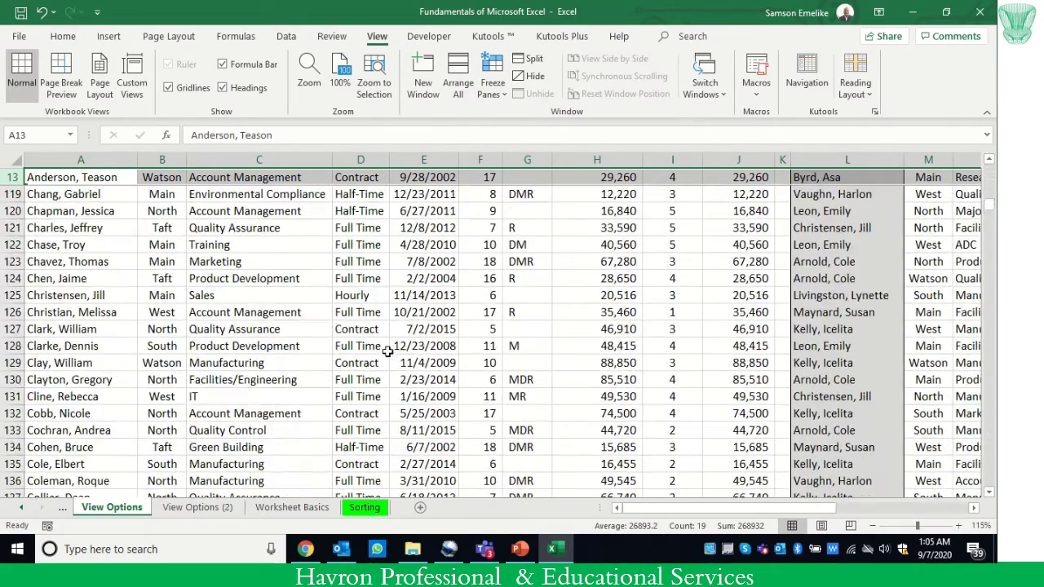
{"action": "scroll", "coordinate": [387, 352], "scroll_direction": "up", "scroll_amount": 15}
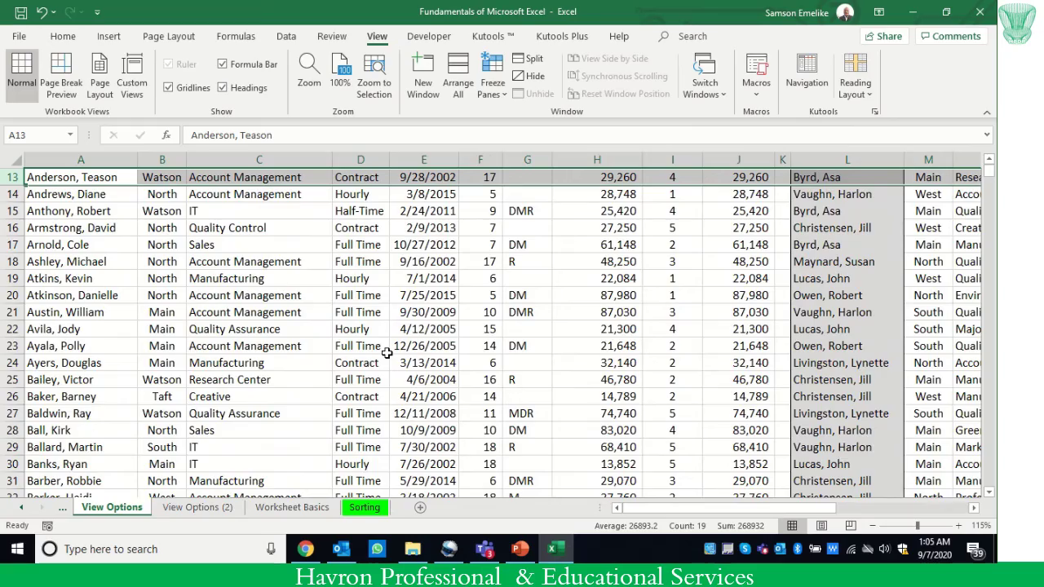
{"action": "scroll", "coordinate": [386, 351], "scroll_direction": "down", "scroll_amount": 12}
{"action": "scroll", "coordinate": [387, 352], "scroll_direction": "up", "scroll_amount": 12}
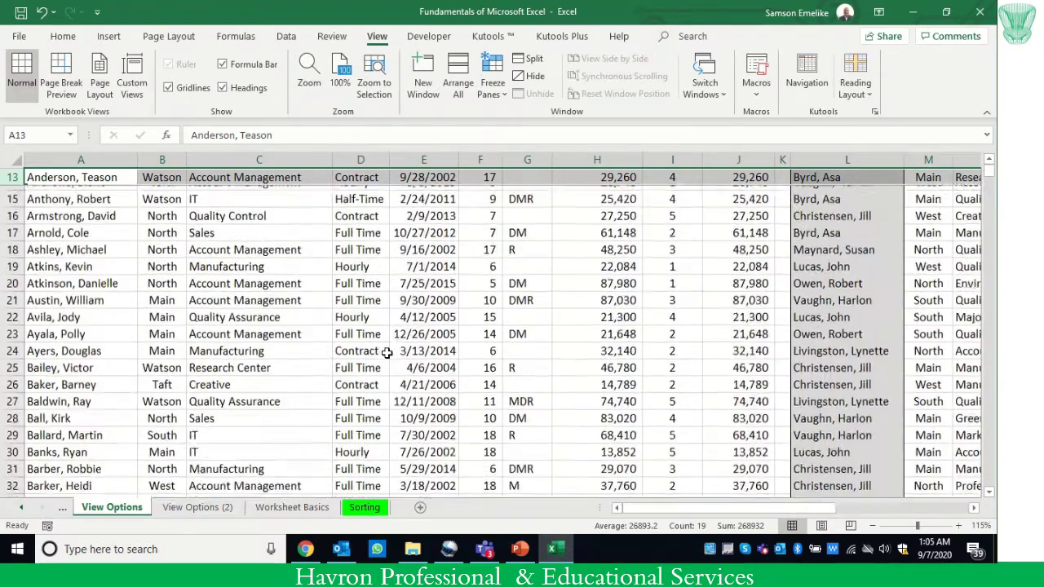
Step: Unfreeze row 13 and review the Freeze First Column option without applying it
{"action": "left_click", "coordinate": [492, 81]}
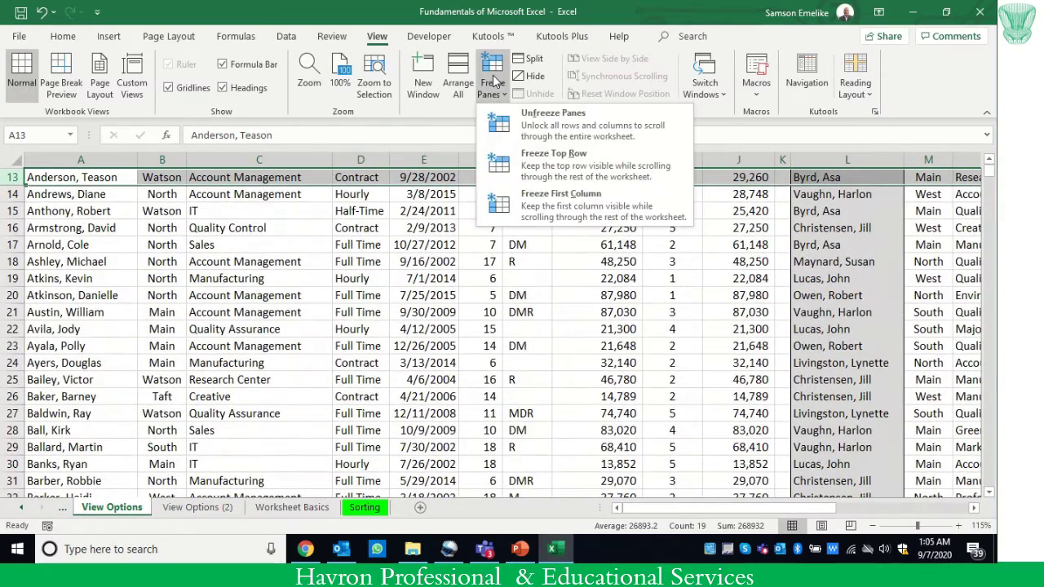
{"action": "left_click", "coordinate": [501, 120]}
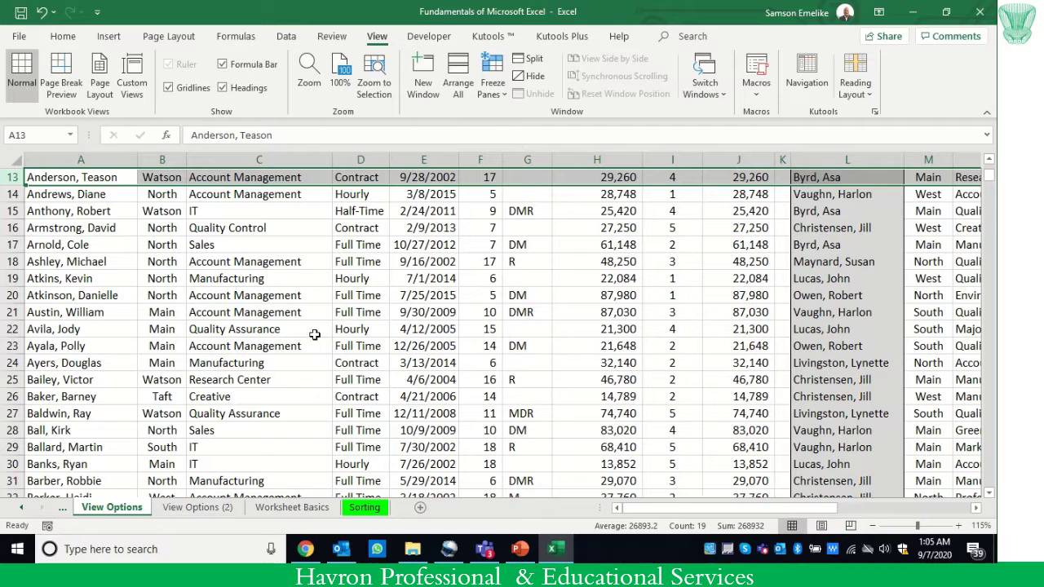
{"action": "left_click", "coordinate": [492, 84]}
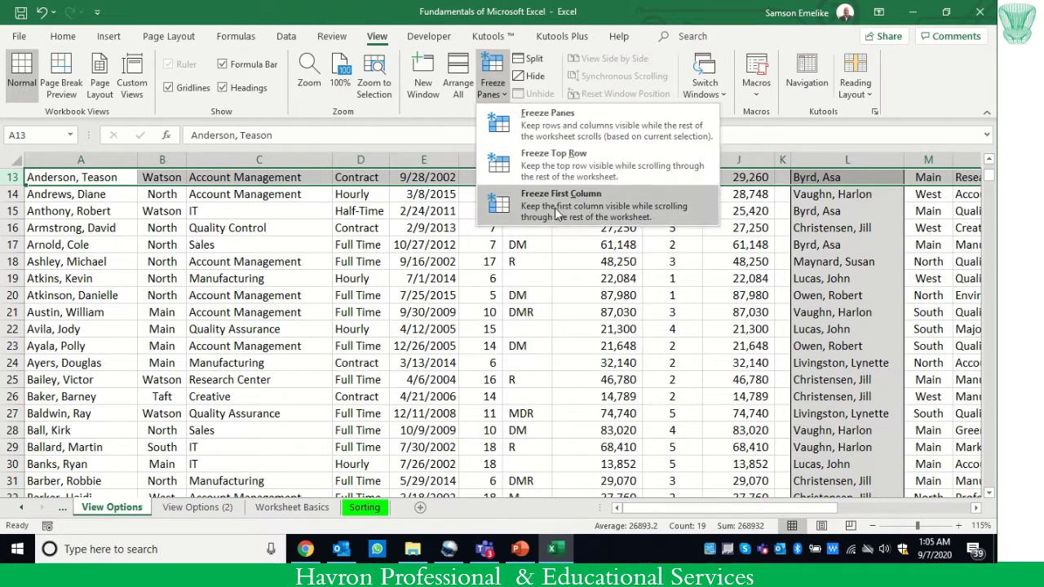
{"action": "left_click", "coordinate": [301, 325]}
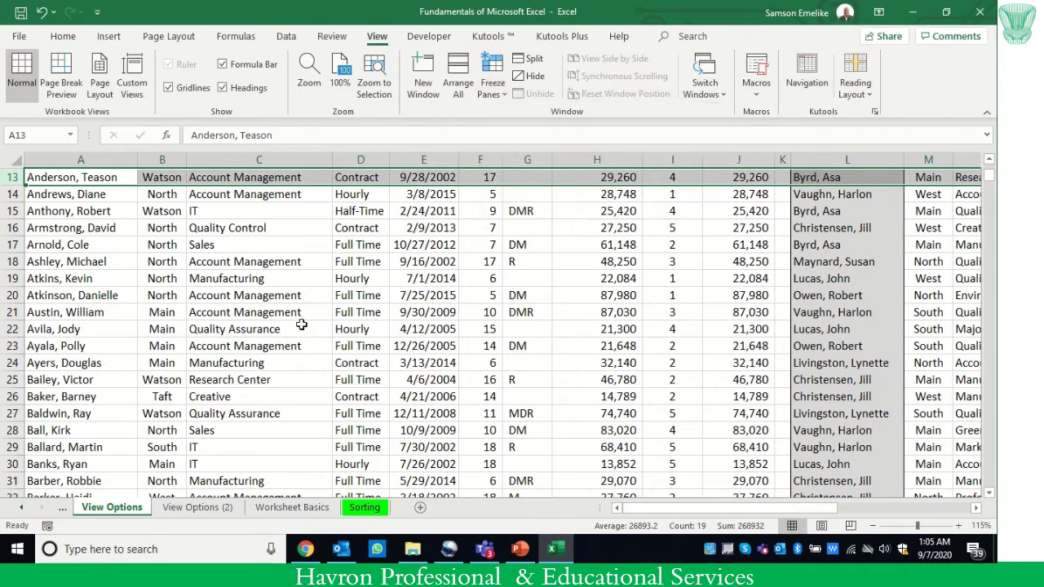
Step: Select column G and shift the view across until it is the first visible column
{"action": "left_click", "coordinate": [78, 160]}
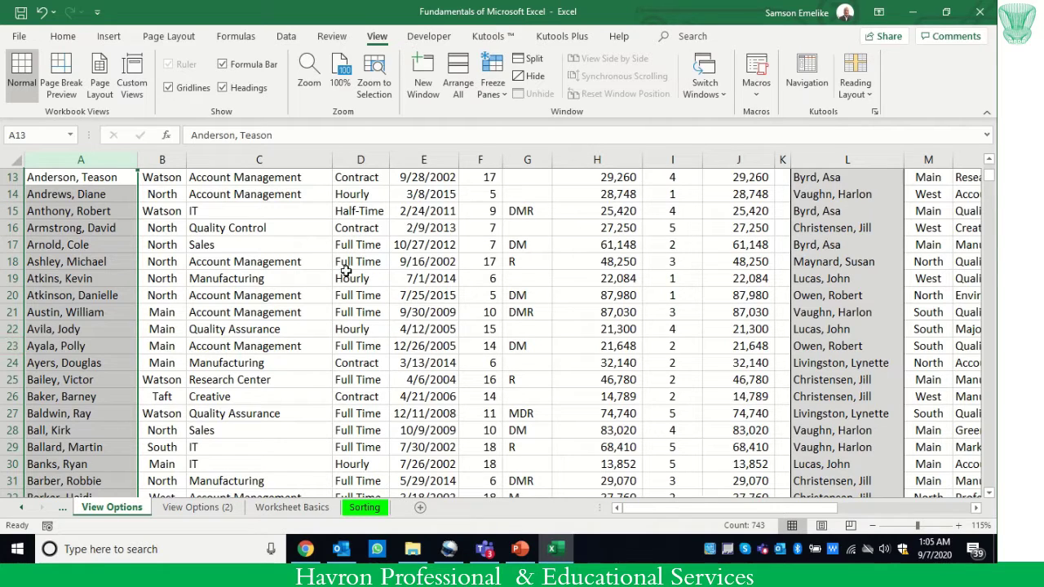
{"action": "left_click", "coordinate": [527, 159]}
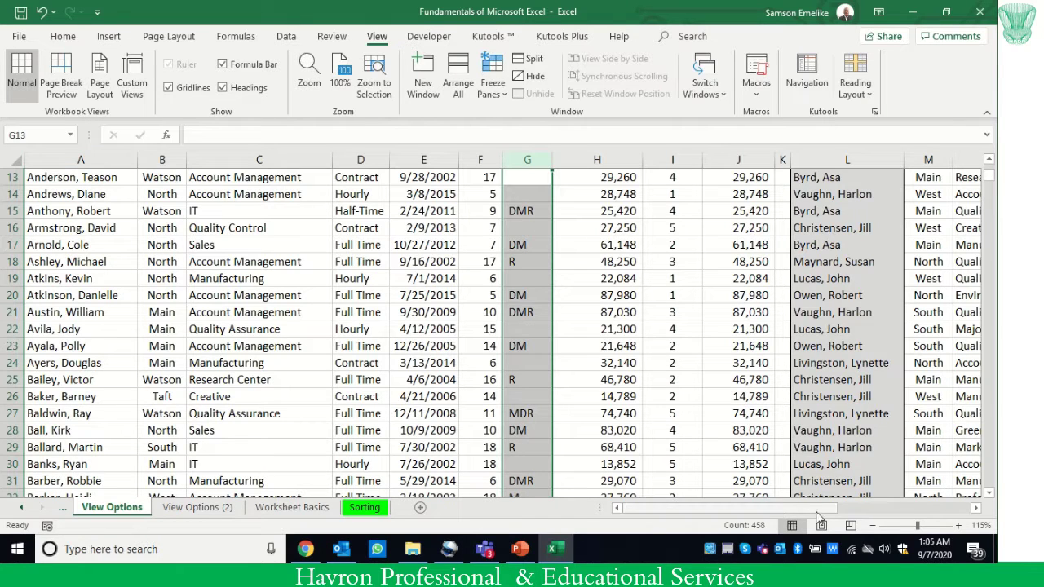
{"action": "left_click", "coordinate": [975, 508]}
{"action": "left_click", "coordinate": [975, 508]}
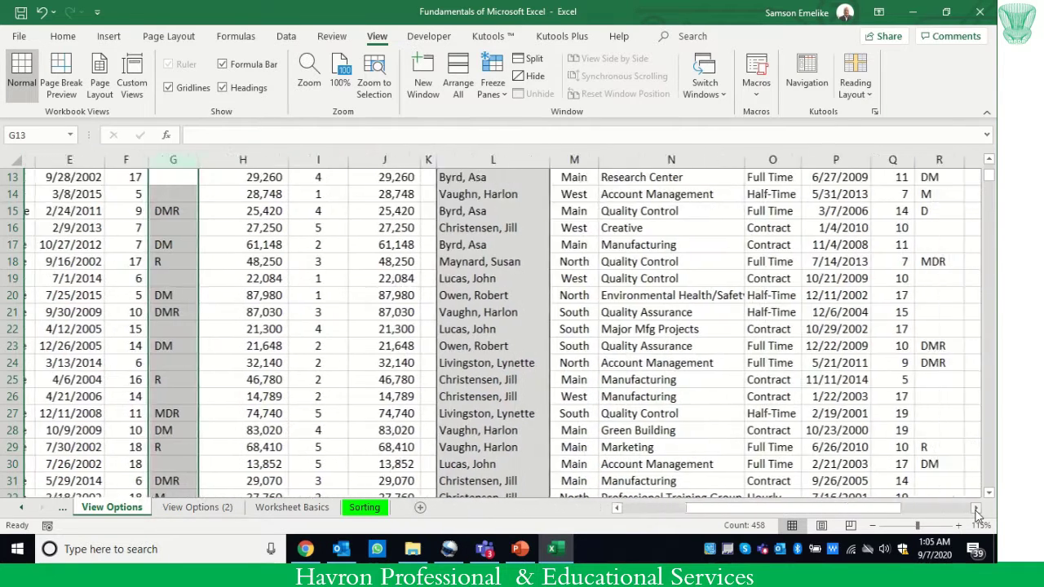
{"action": "left_click", "coordinate": [976, 508]}
{"action": "left_click", "coordinate": [976, 508]}
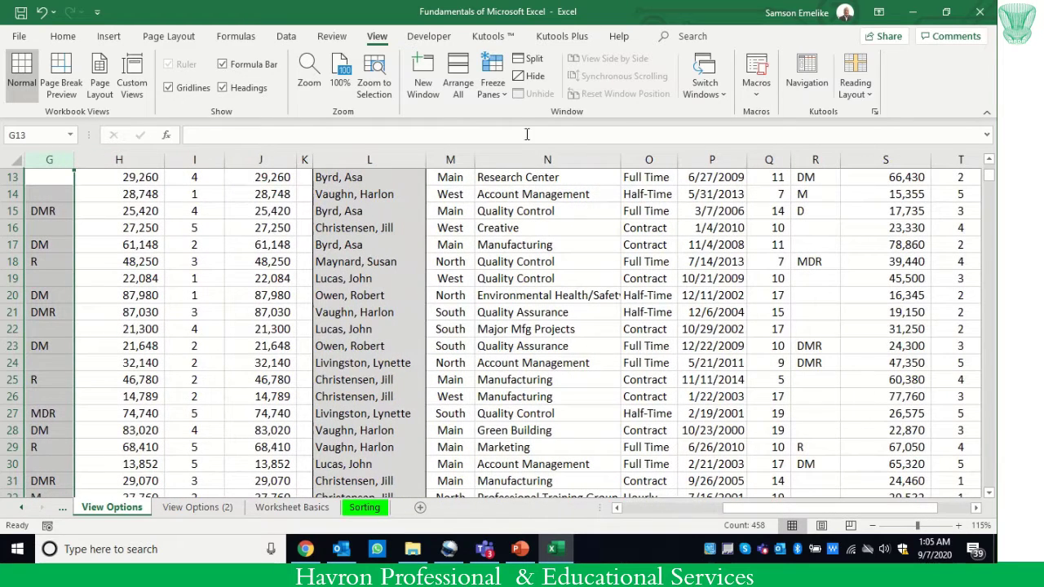
Step: Freeze column G as the first visible column and unfreeze it again
{"action": "left_click", "coordinate": [493, 75]}
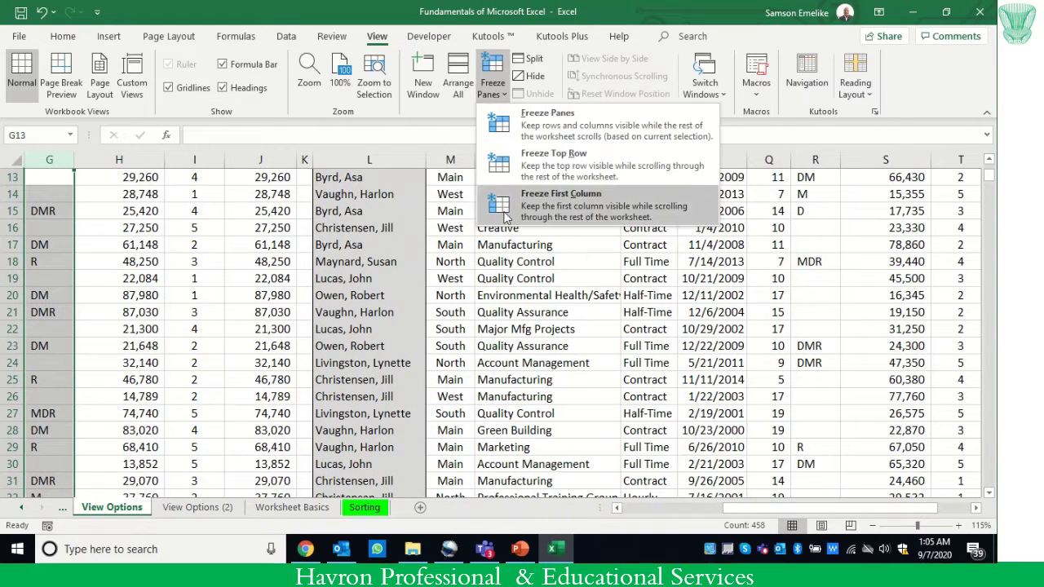
{"action": "left_click", "coordinate": [506, 210]}
{"action": "left_click_drag", "start_coordinate": [652, 512], "coordinate": [547, 503]}
{"action": "left_click", "coordinate": [489, 94]}
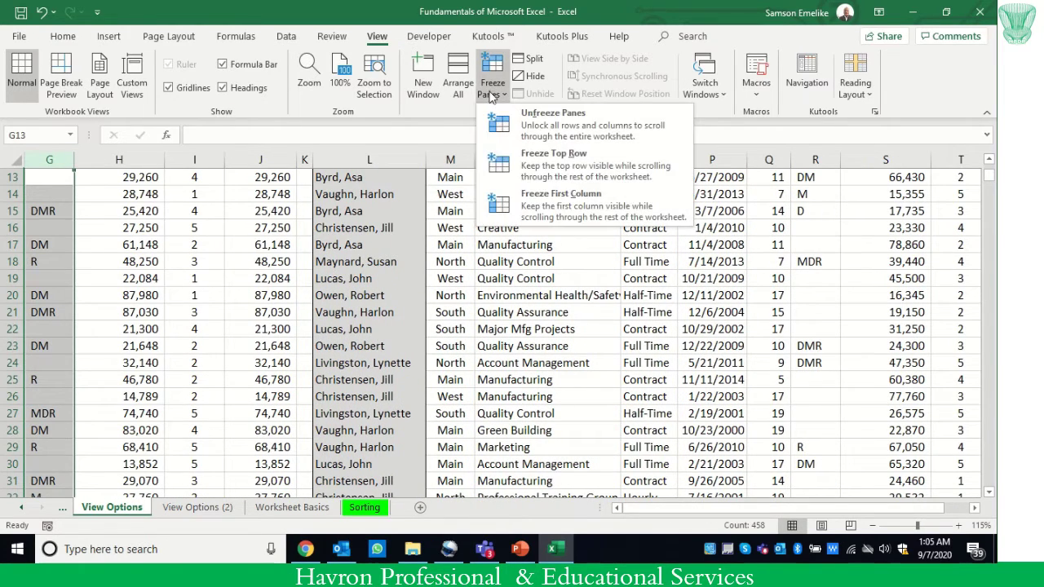
{"action": "left_click", "coordinate": [514, 126]}
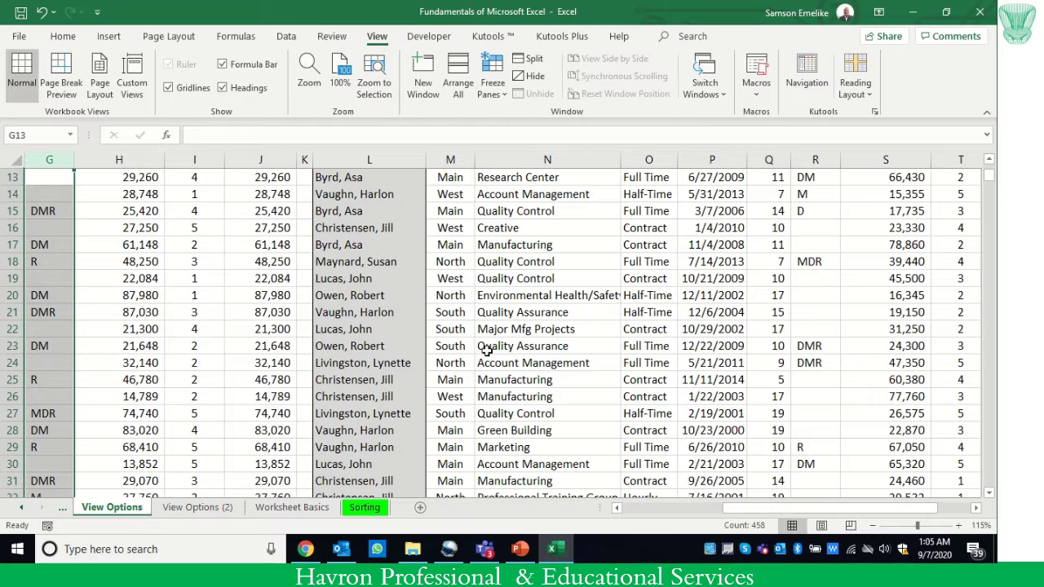
Step: Review the Freeze Panes choices and the Arrange Windows options, leaving the window arrangement unapplied
{"action": "left_click", "coordinate": [499, 91]}
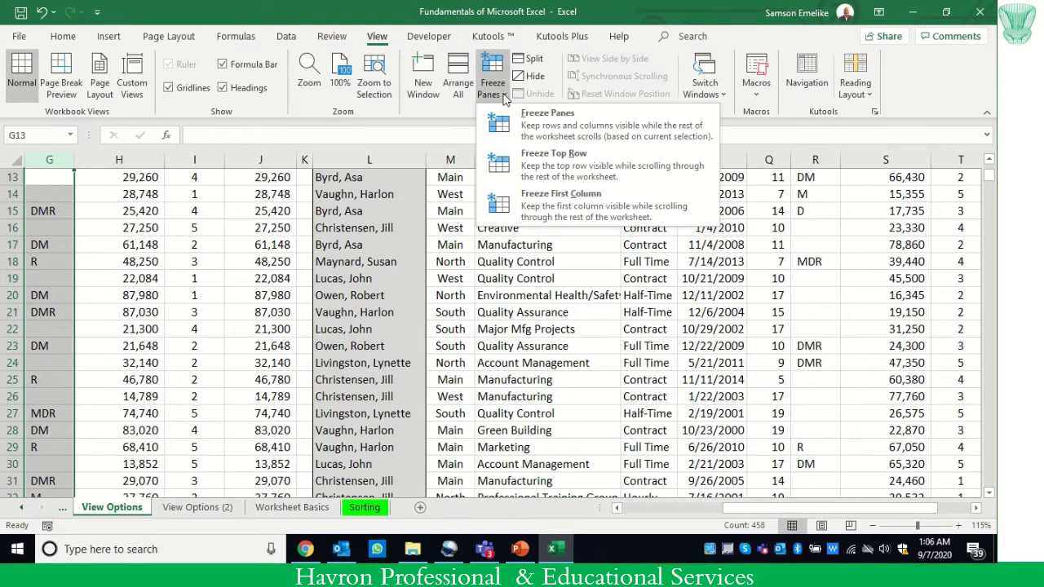
{"action": "left_click", "coordinate": [458, 88]}
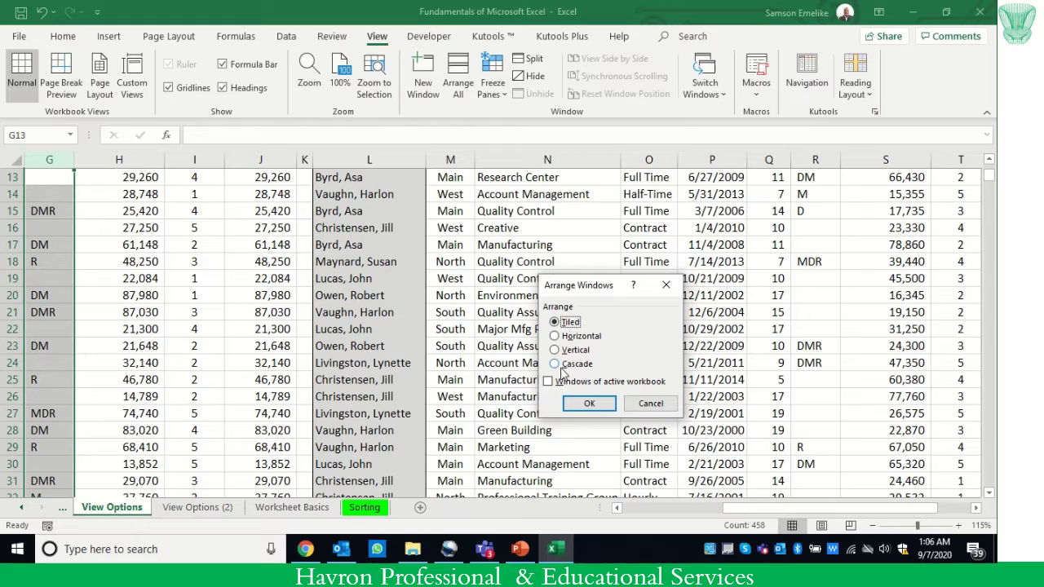
{"action": "left_click", "coordinate": [662, 406]}
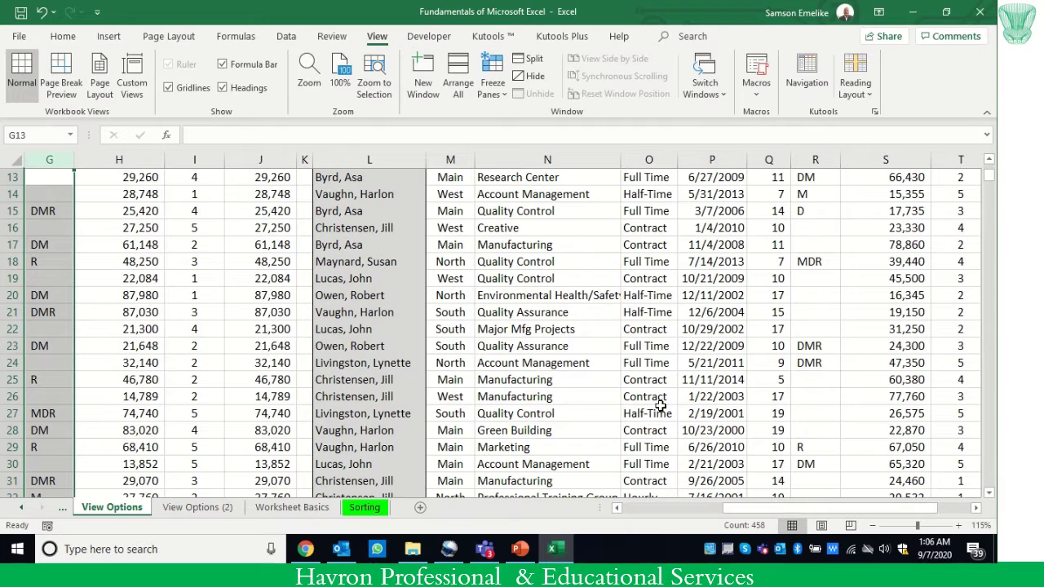